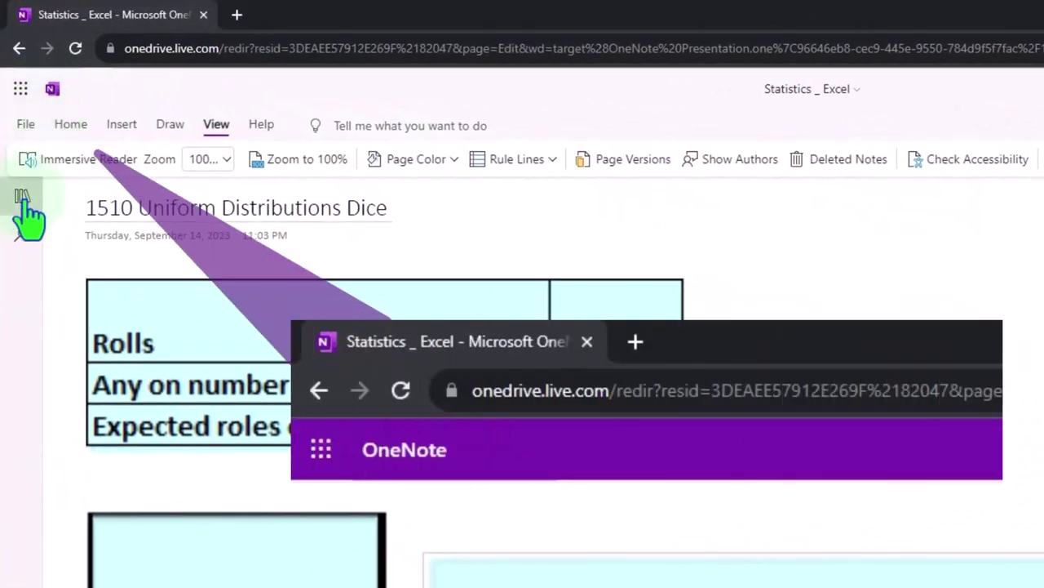
Show the notebook's section list and open the 1000 Introduction page in the OneNote and Excel Transcript section.
click(22, 200)
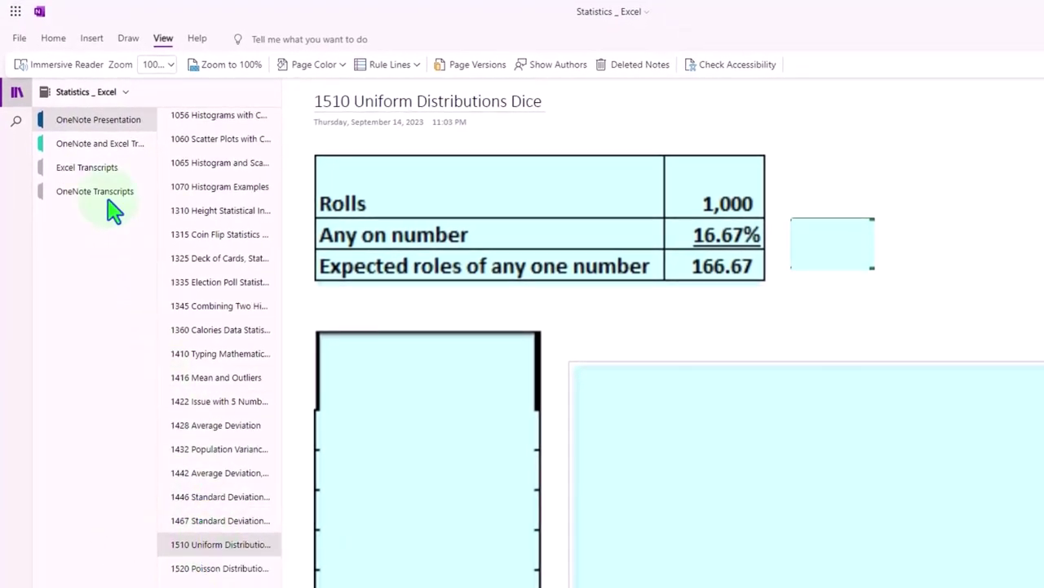
click(91, 149)
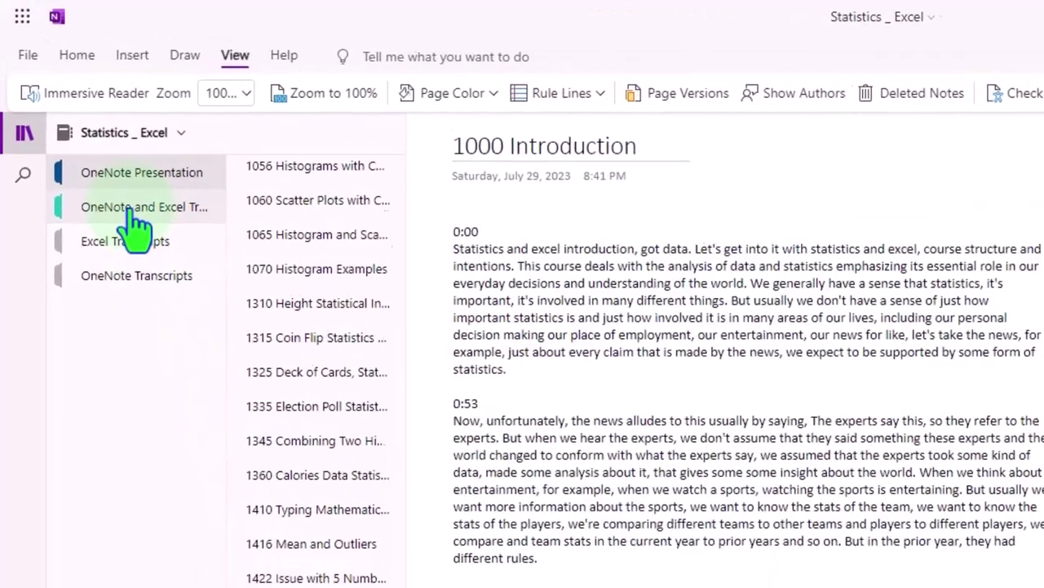
click(128, 209)
Open the transcript page in Immersive Reader, translate the whole document into Spanish (Mexico), and look through the translated text.
click(235, 54)
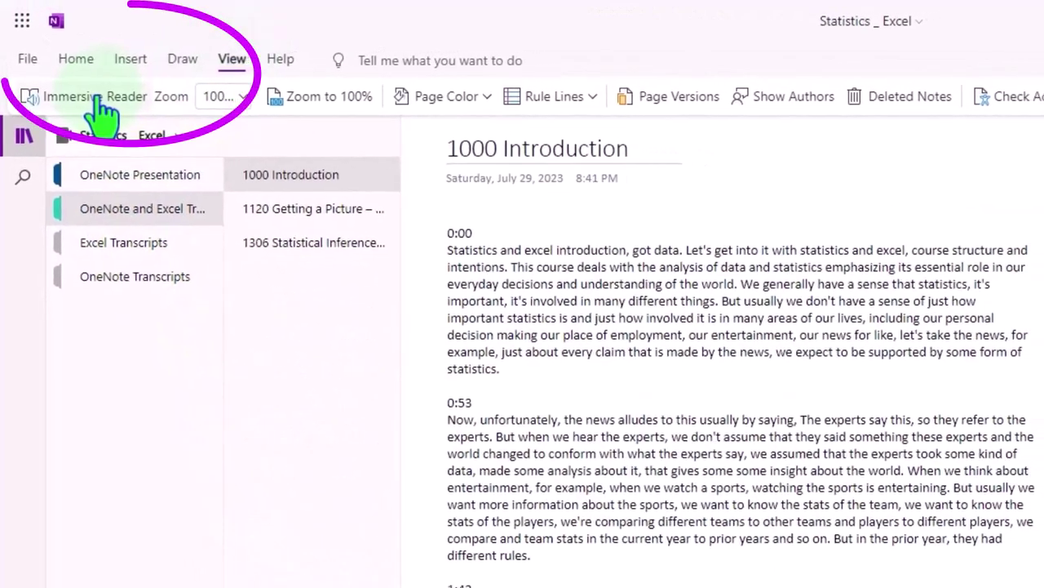
click(91, 96)
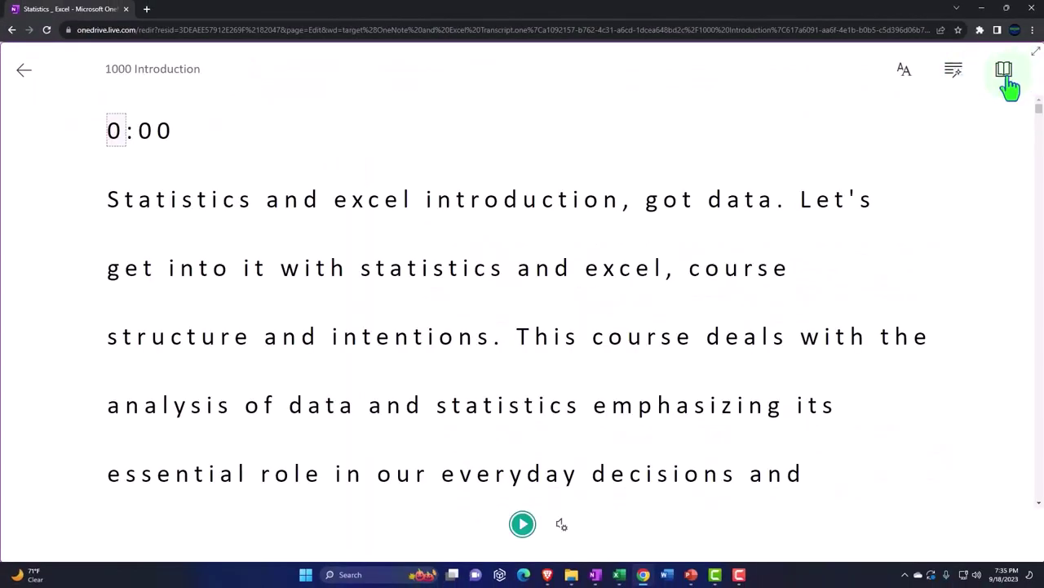
click(1004, 72)
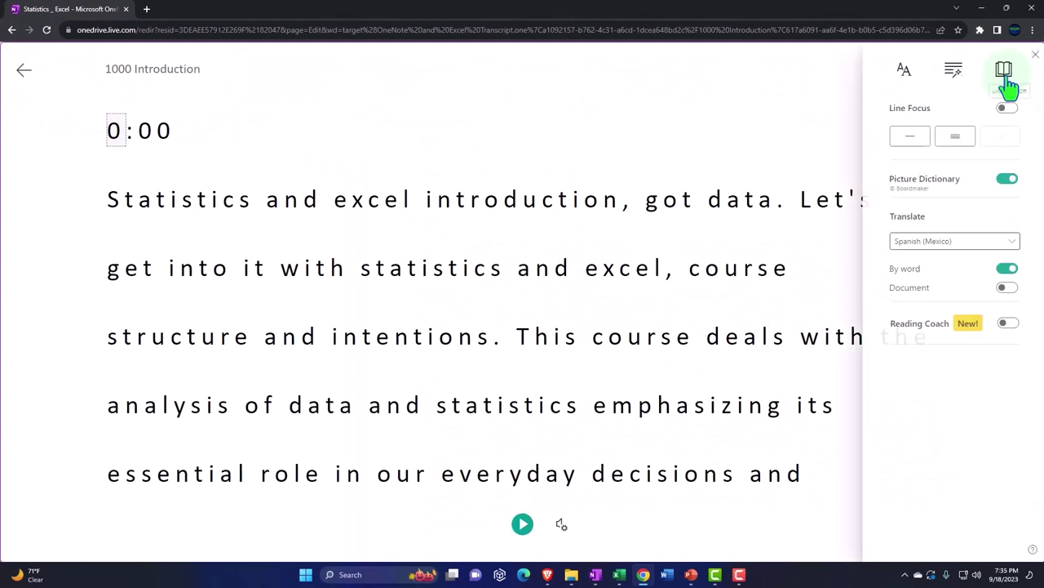
click(1005, 287)
scroll(518, 535, down, 5)
scroll(735, 432, down, 10)
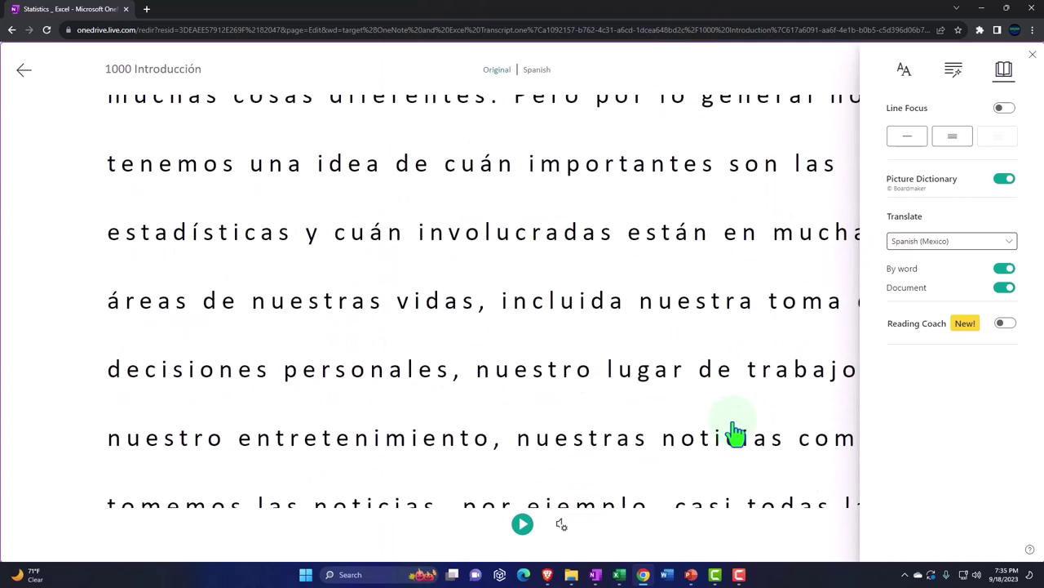
scroll(735, 432, down, 2)
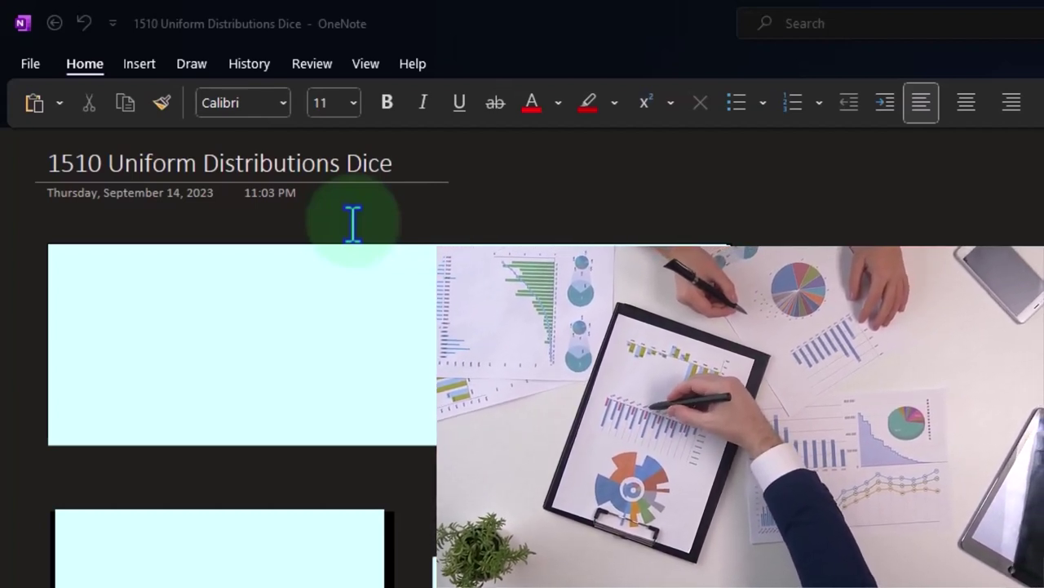
In the desktop 1510 Uniform Distributions Dice page, shrink the blank cover over the top table to reveal its Rolls and Any on number rows.
click(356, 306)
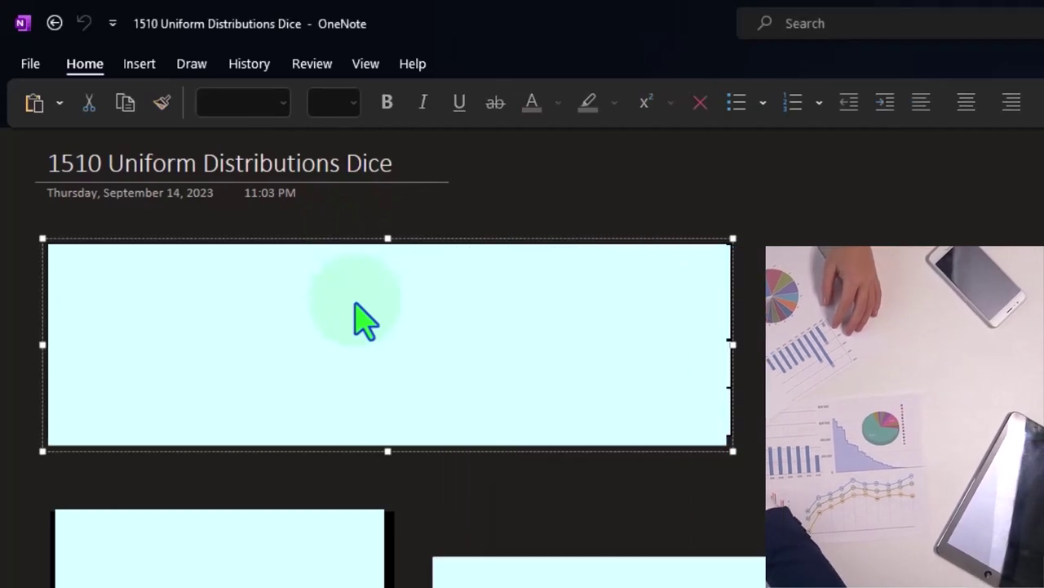
click(387, 245)
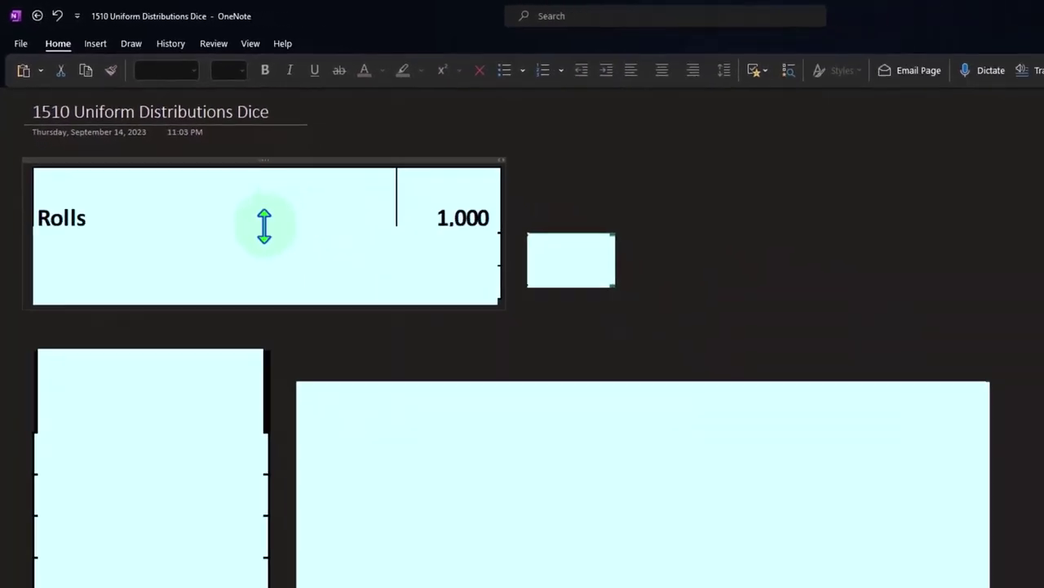
click(260, 227)
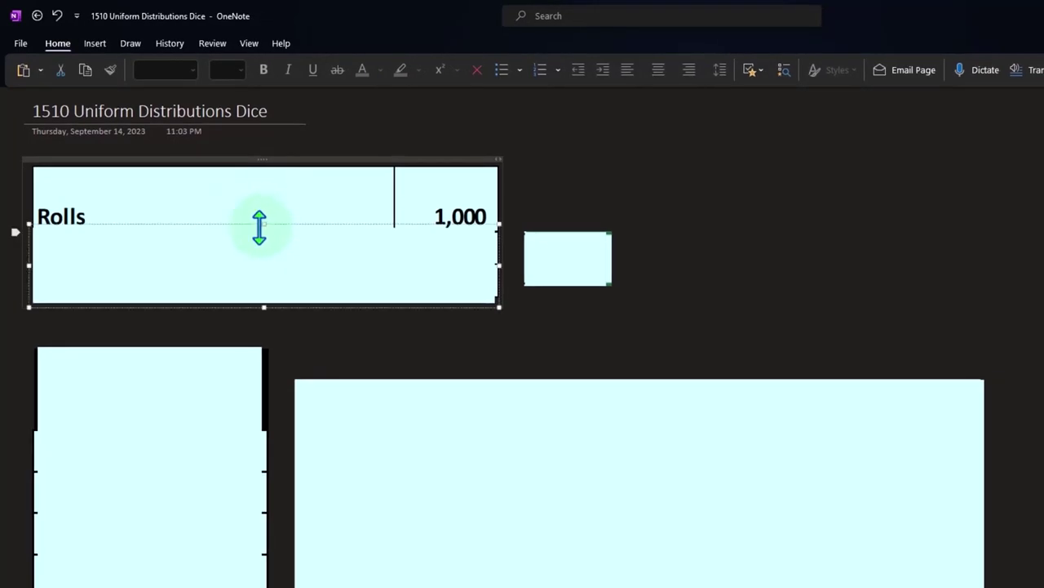
drag(259, 227, 259, 233)
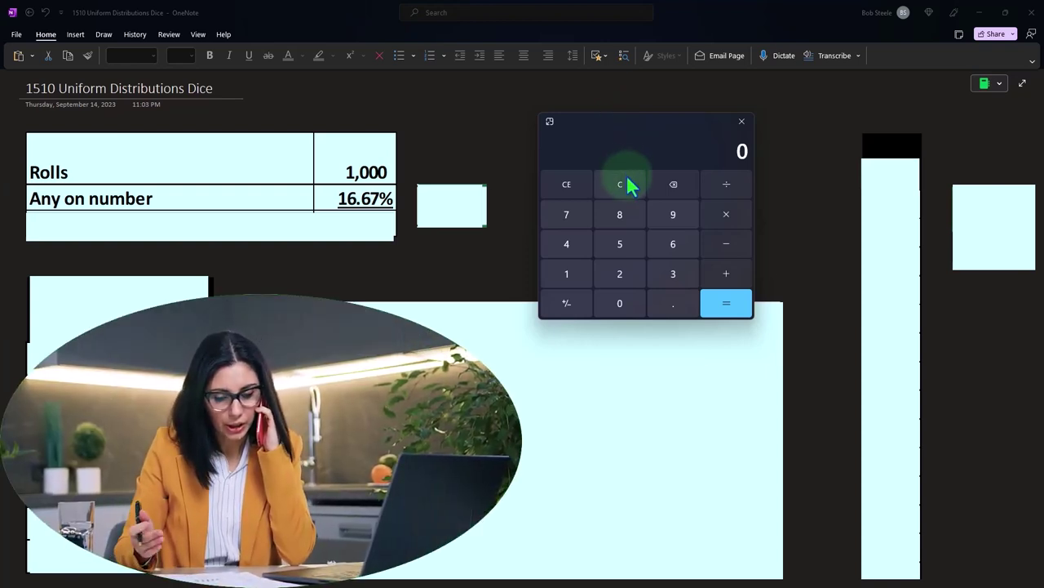
Calculate 1/6 in the calculator and remove the blank cover from the last row of the top table.
text(1/6)
key(Return)
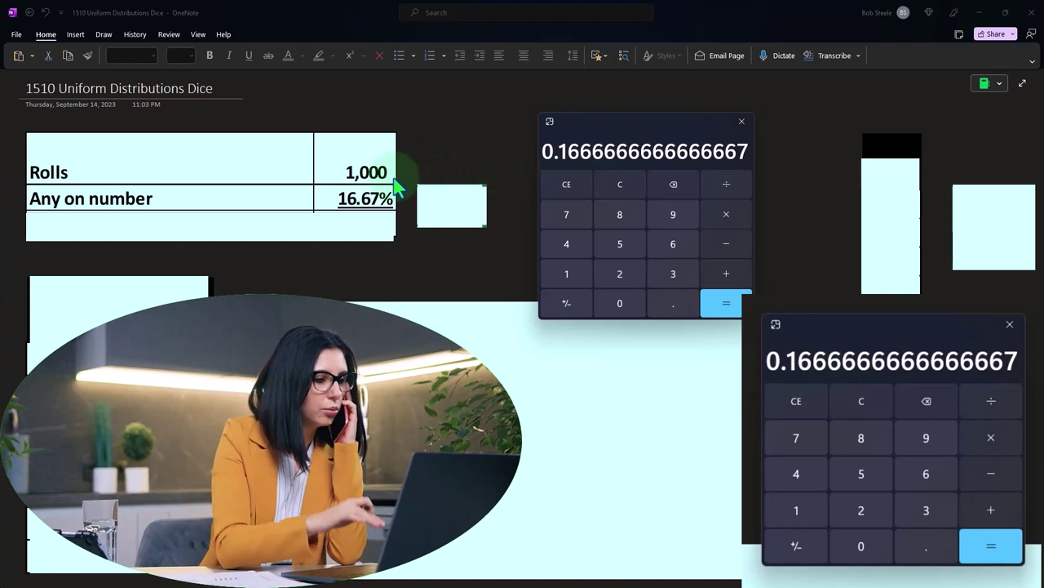
click(341, 222)
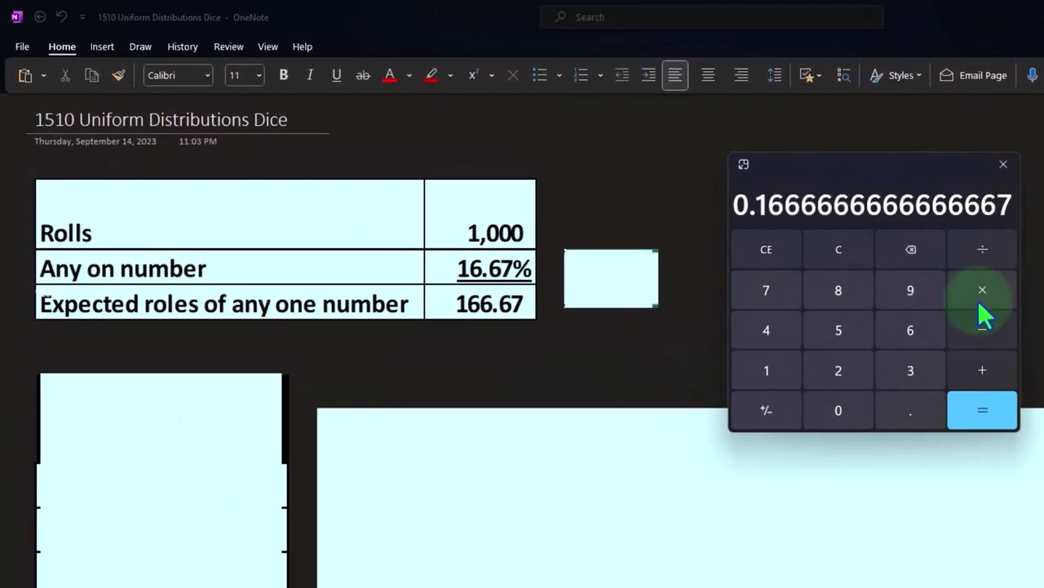
Multiply the one-sixth result by 1,000 in the calculator and move the calculator off the notes page.
text(1000)
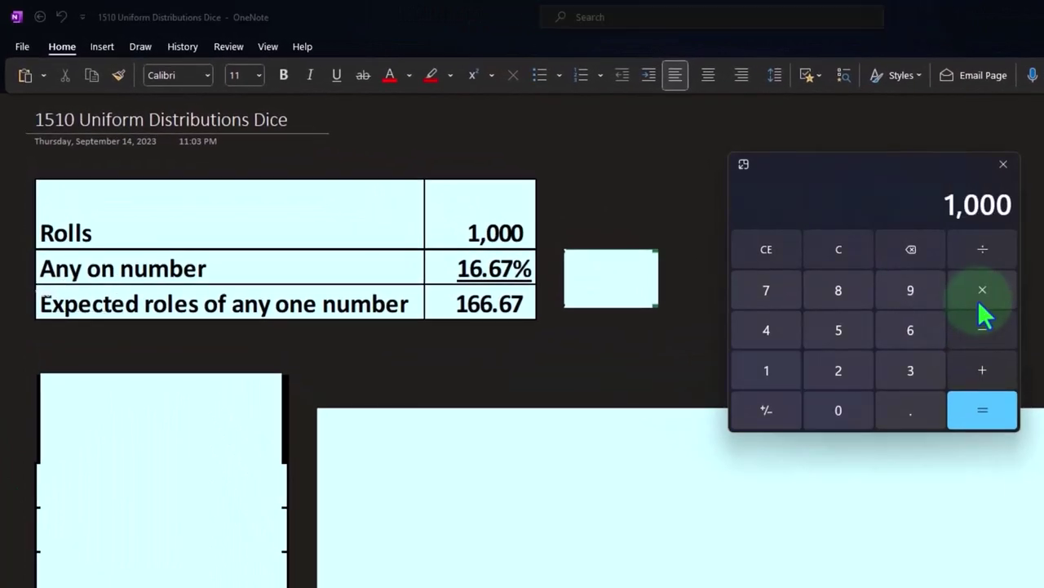
key(Return)
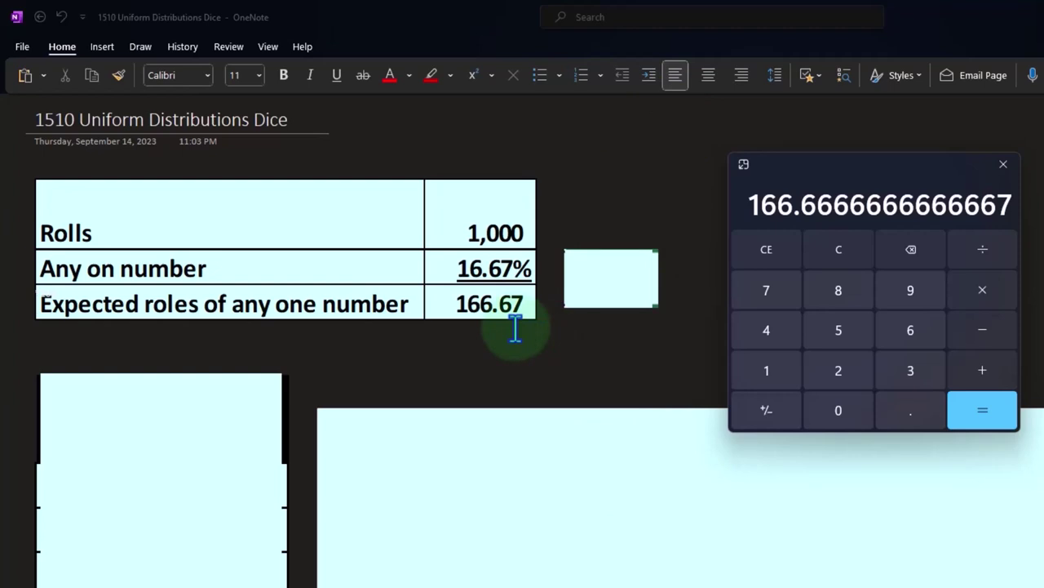
click(516, 329)
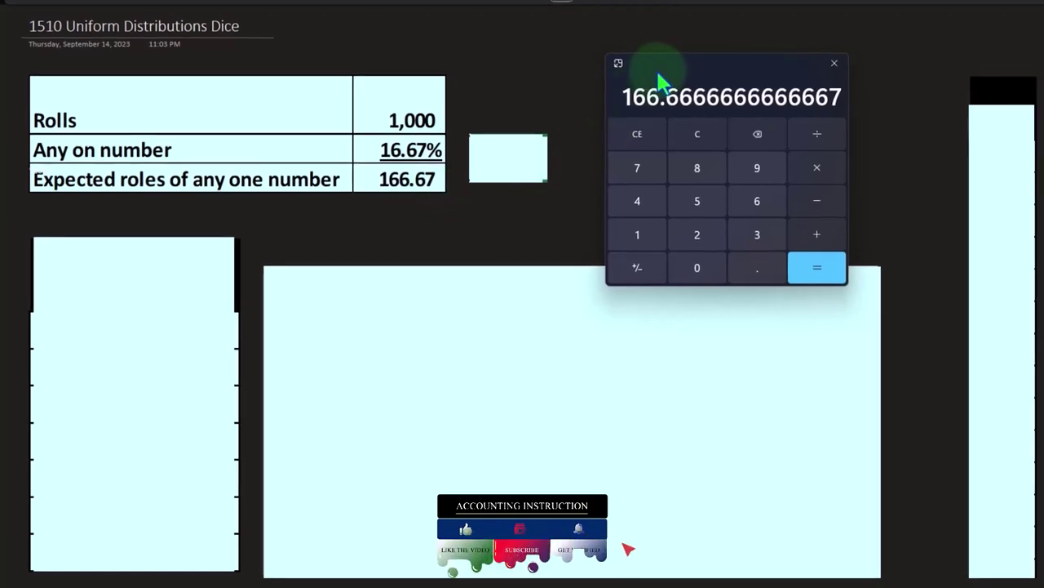
drag(664, 77, 1040, 122)
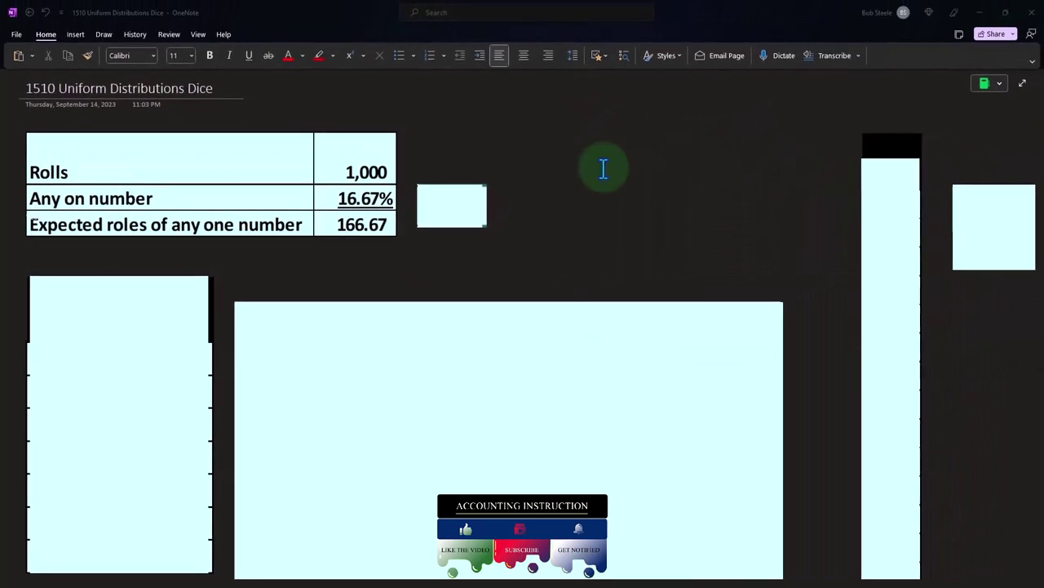
Remove the cover from the small formula box beside the top table and narrow the lower table's cover to reveal the Dice #s column.
click(471, 187)
key(ctrl+v)
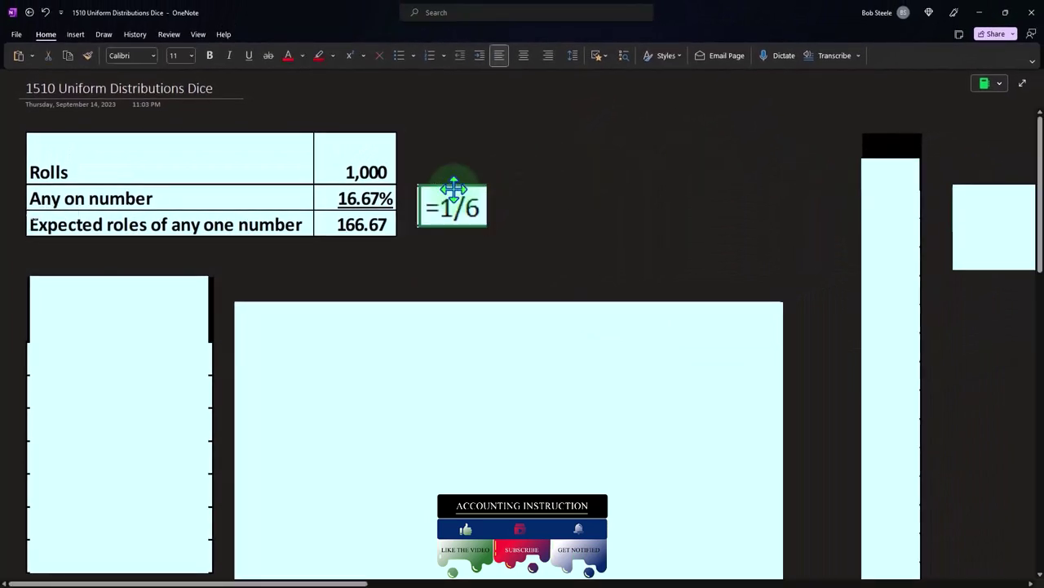
click(102, 346)
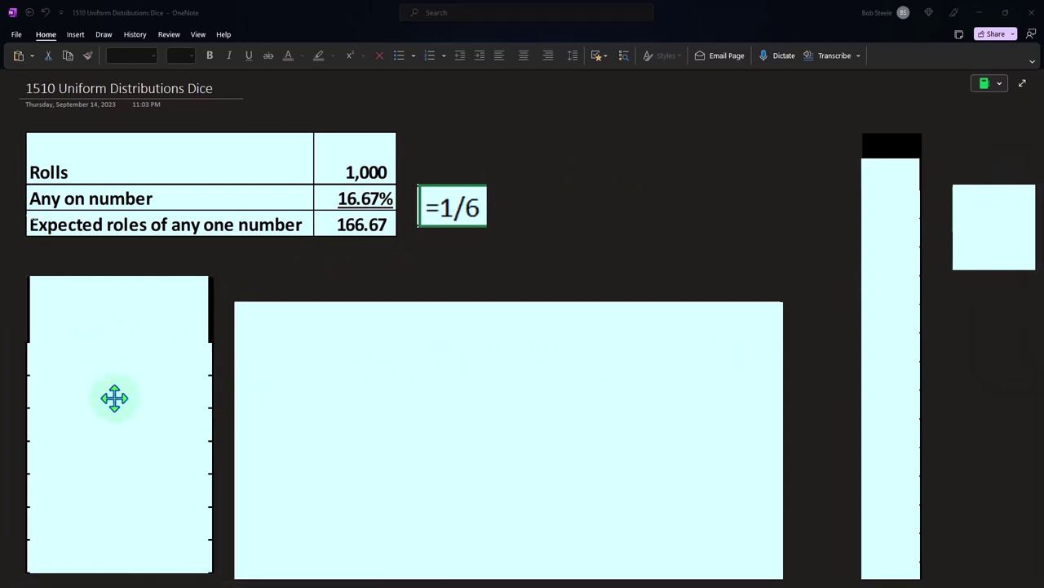
click(62, 432)
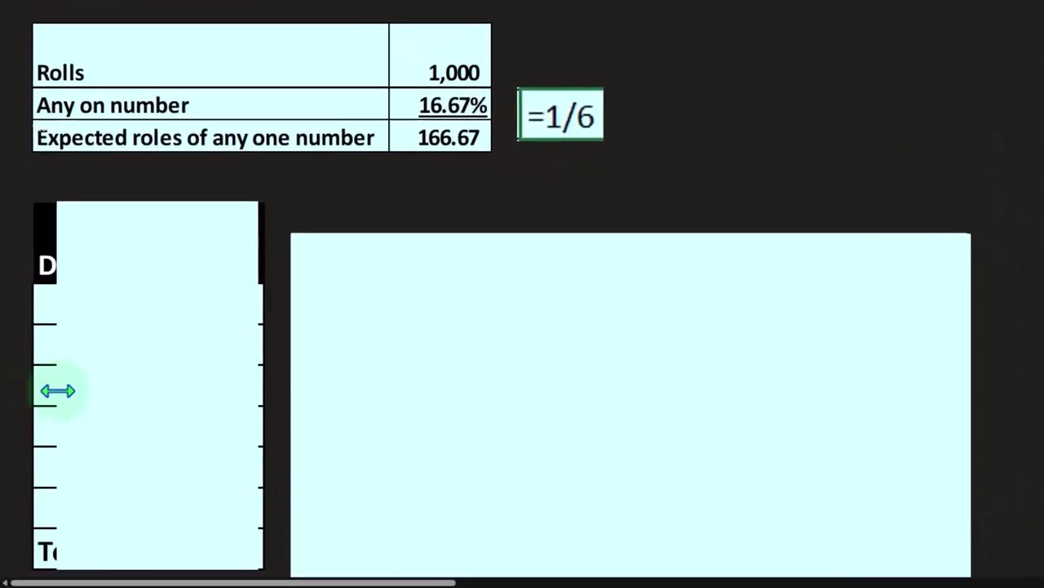
drag(57, 391, 140, 392)
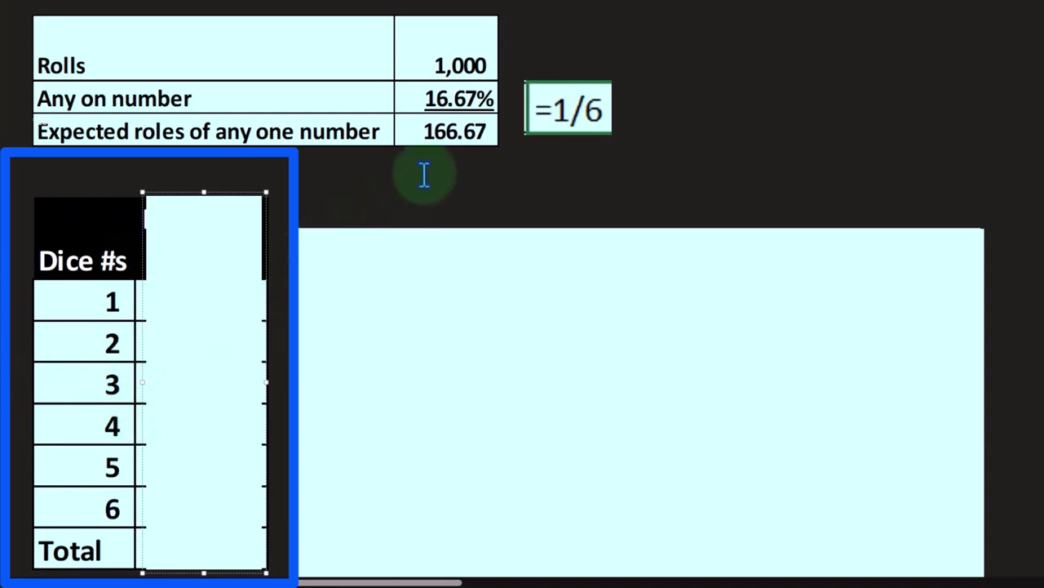
Remove the blank covers from the Expected Roll column and from the bar chart beside the dice table.
click(449, 147)
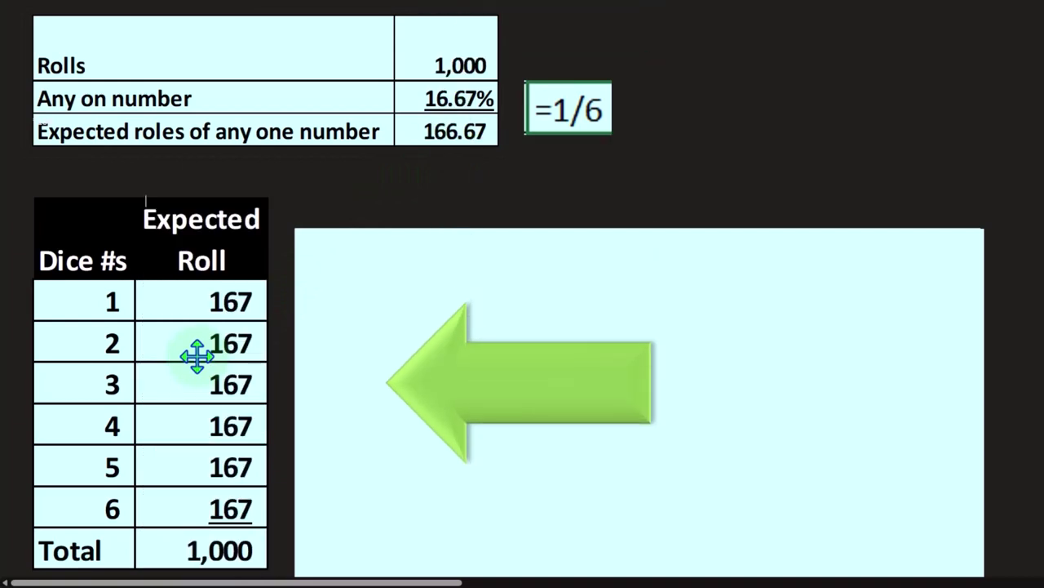
scroll(197, 356, down, 1)
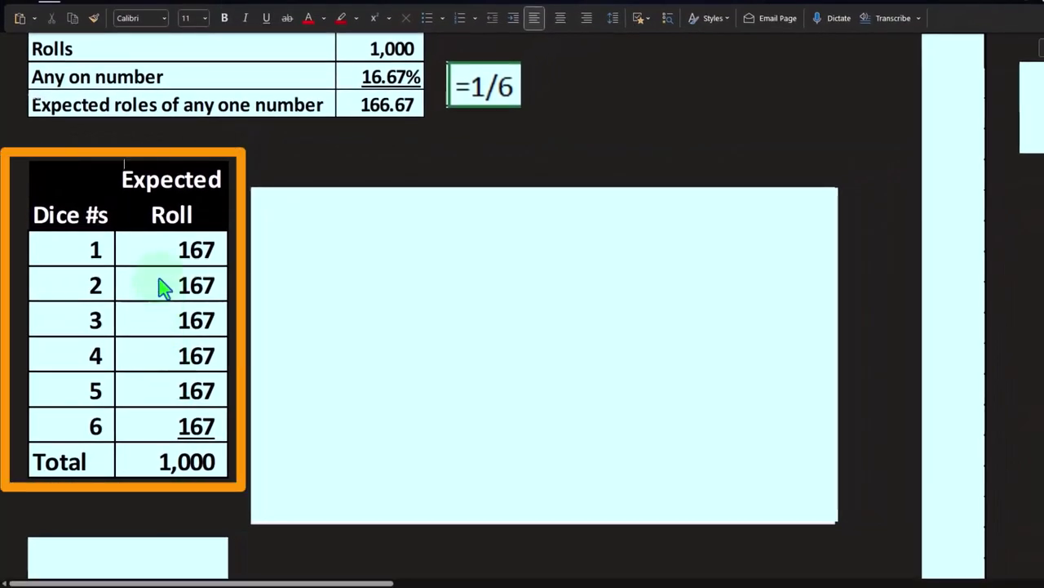
click(391, 263)
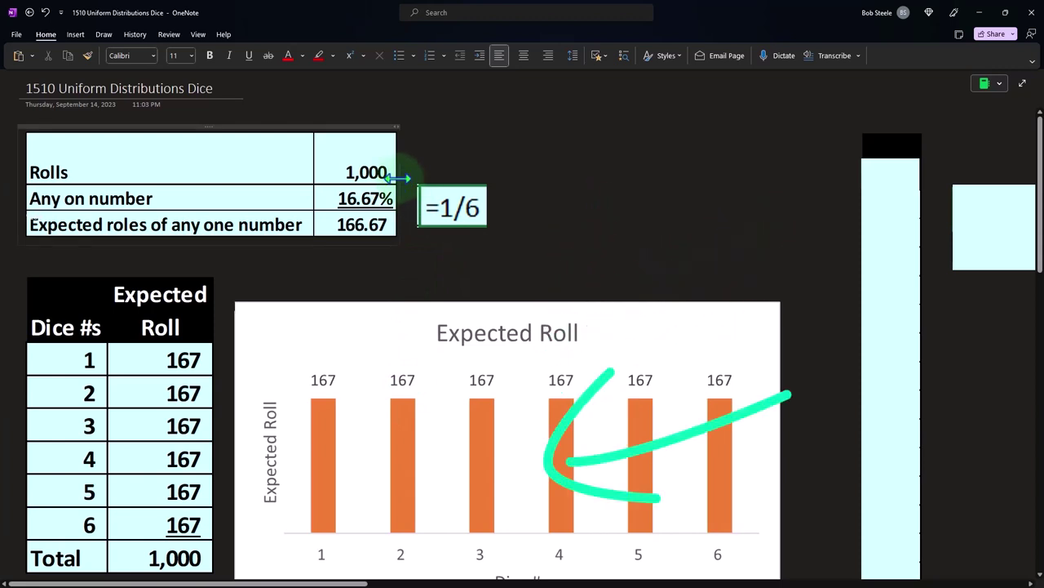
Calculate 200 times 0.166666666 in the calculator and close the calculator.
key(alt+Tab)
click(589, 173)
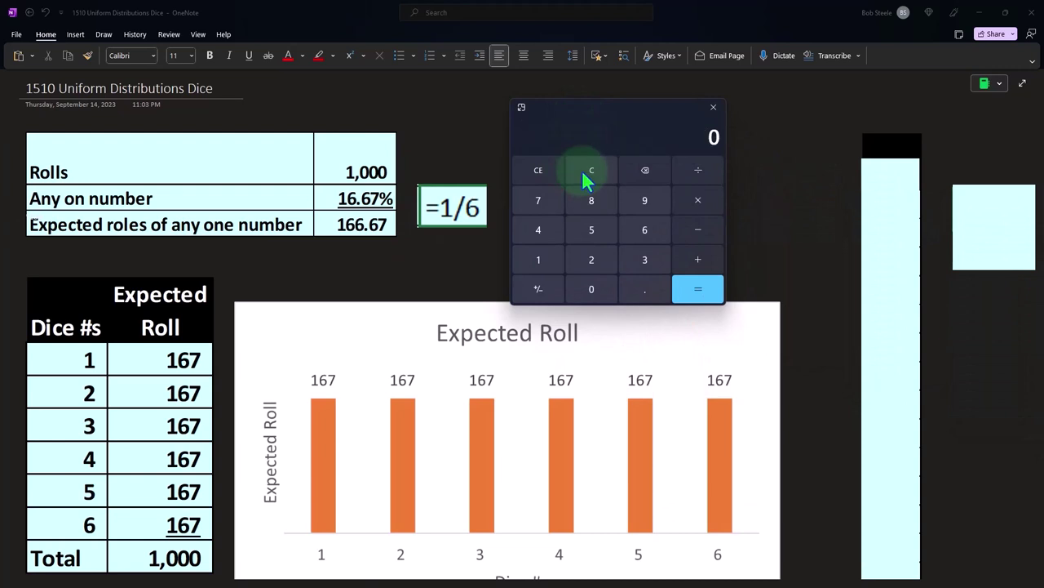
text(200)
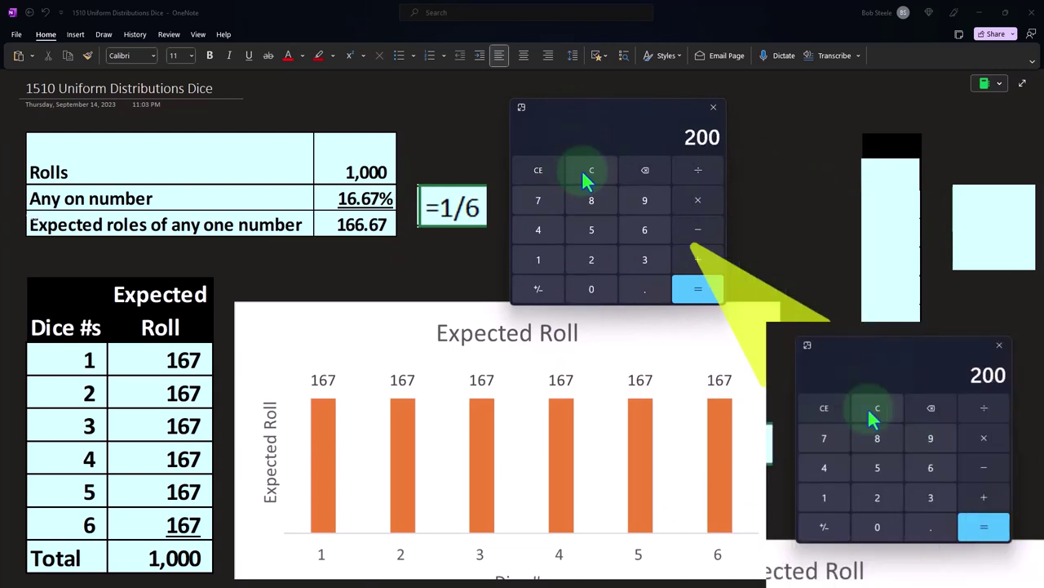
text(.166)
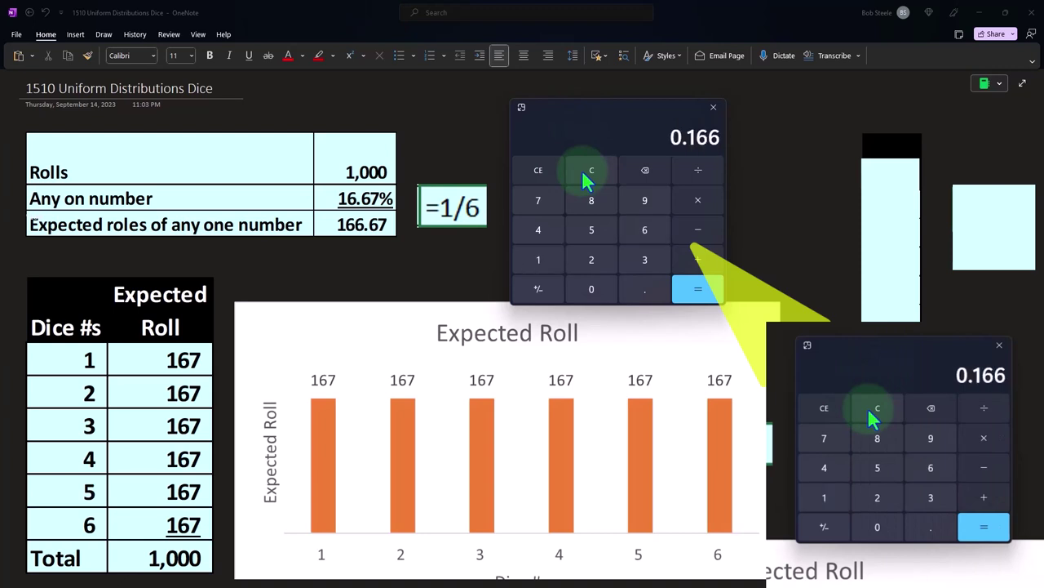
text(666666)
key(Return)
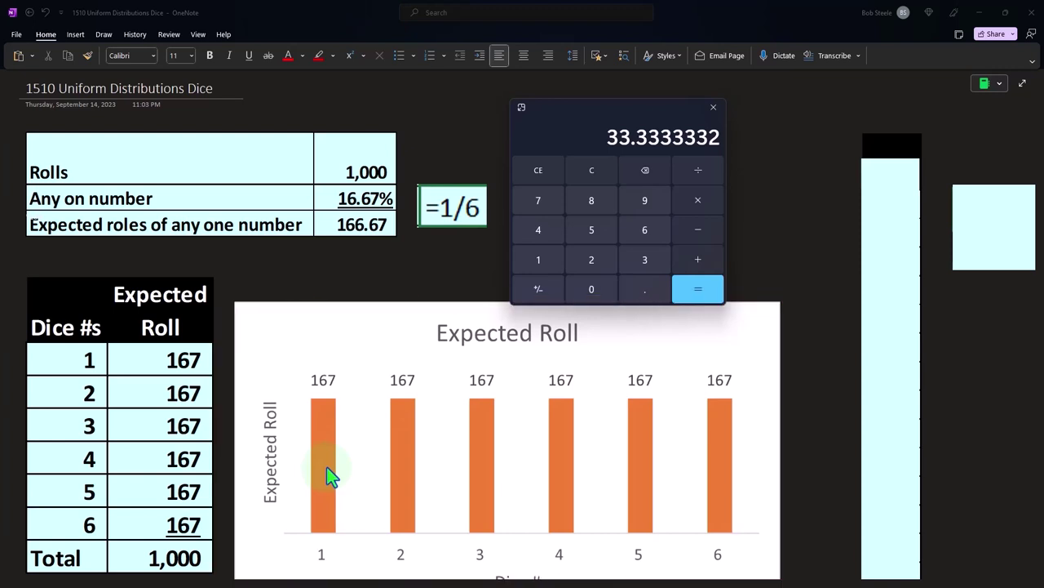
key(alt+F4)
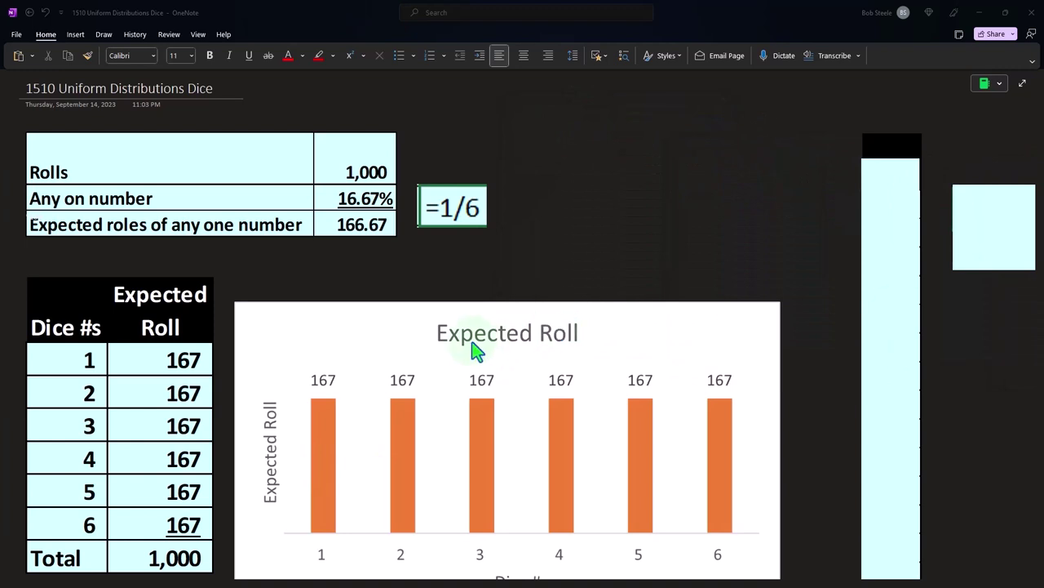
Remove the blank cover from the Uniform Formula table below the dice table.
scroll(478, 351, down, 4)
click(183, 461)
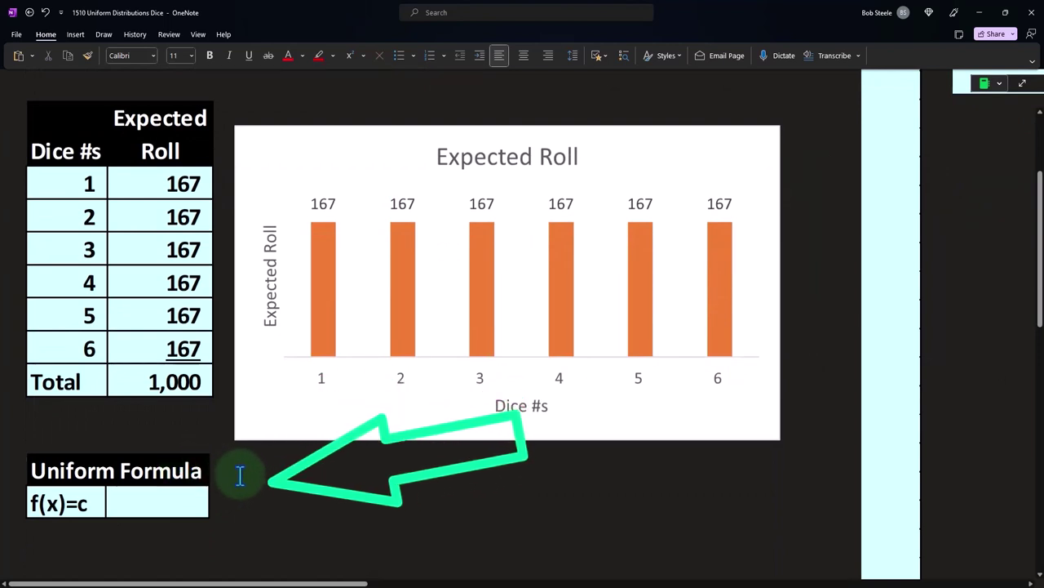
Uncover the Roles column and the formula box next to it by removing their blank covers, and look down the listed rolls.
scroll(245, 475, up, 4)
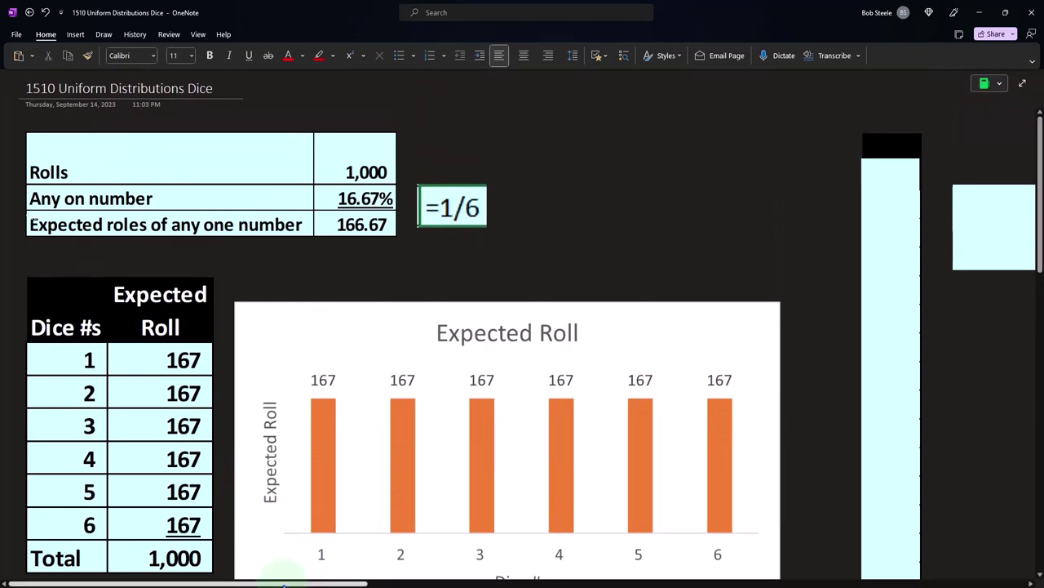
drag(284, 585, 506, 582)
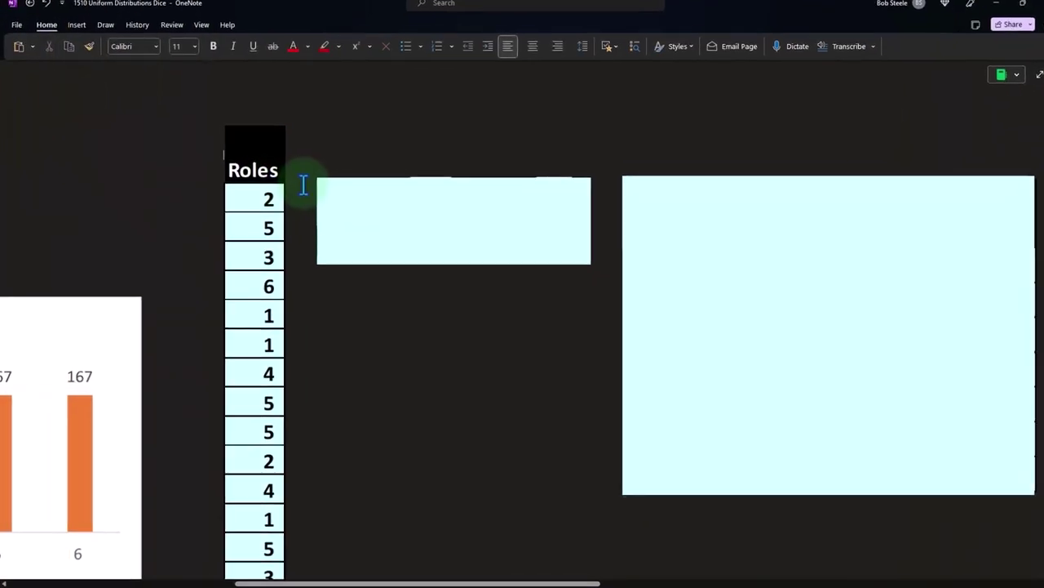
click(387, 227)
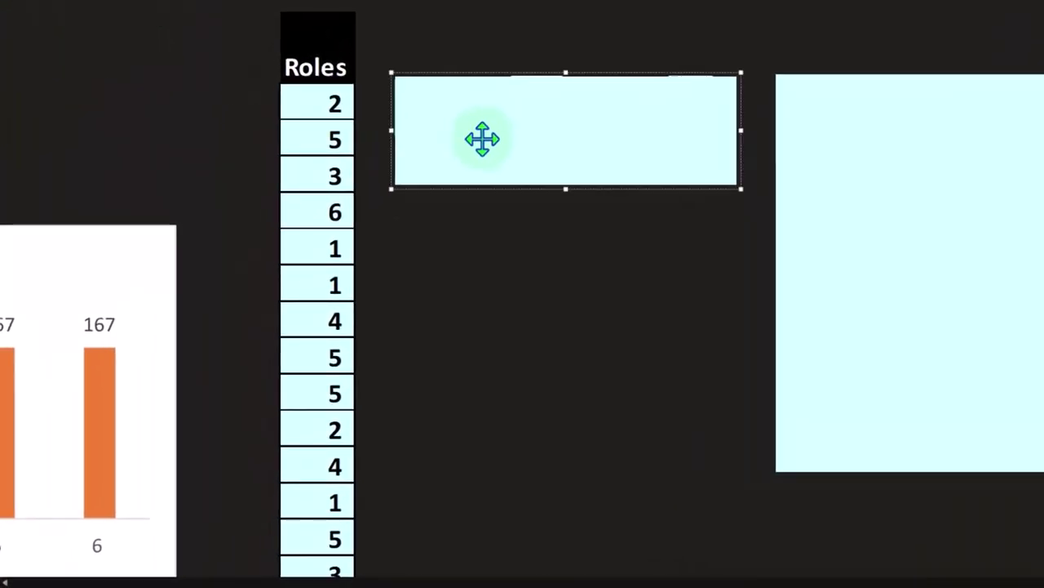
drag(482, 139, 487, 285)
key(Delete)
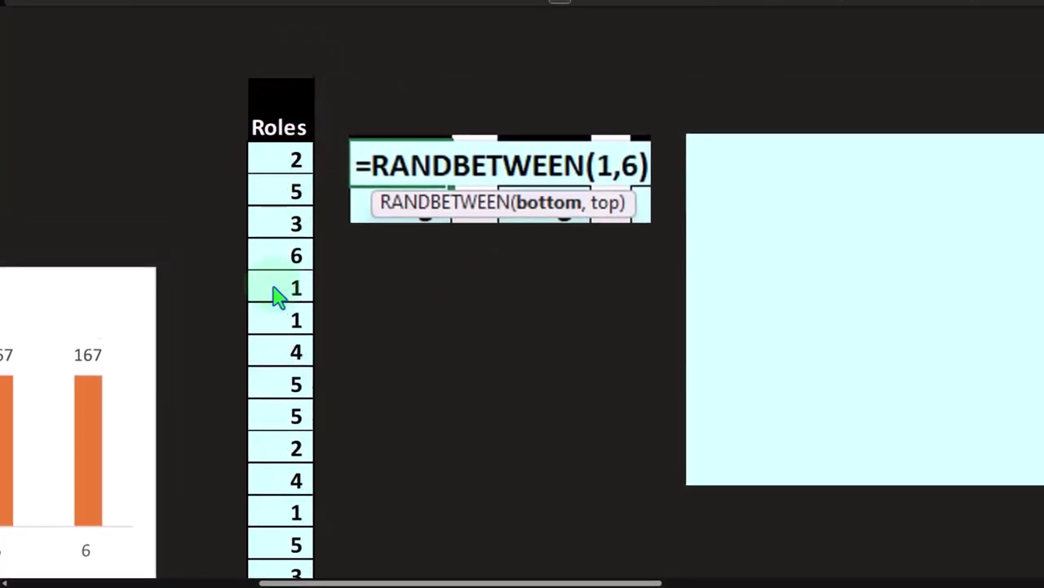
scroll(275, 296, down, 10)
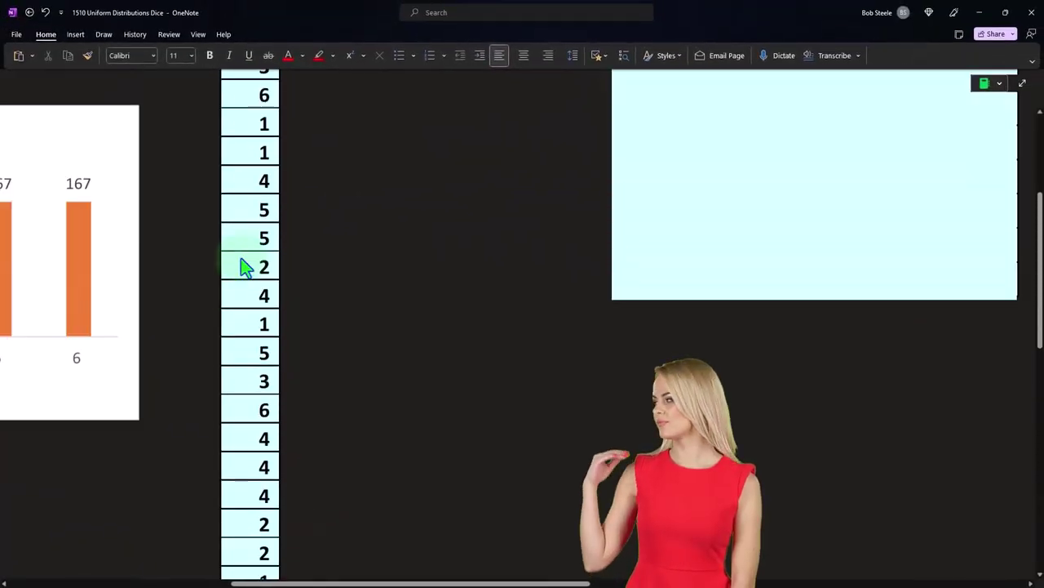
Shrink the blank cover over the dice comparison table to reveal the Dice #s, Expected Roll and Actual Roll columns.
scroll(242, 265, up, 3)
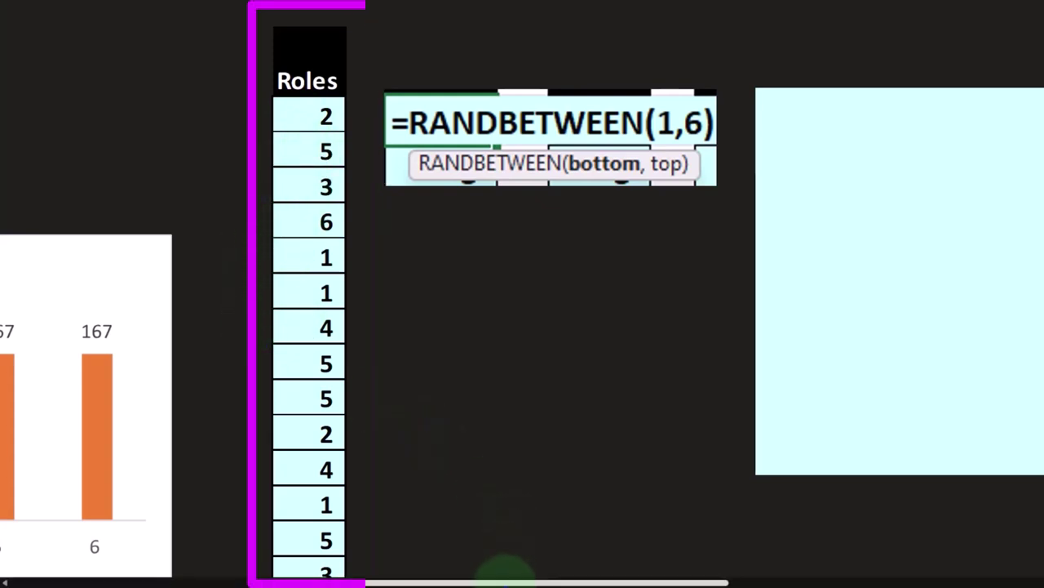
click(1040, 328)
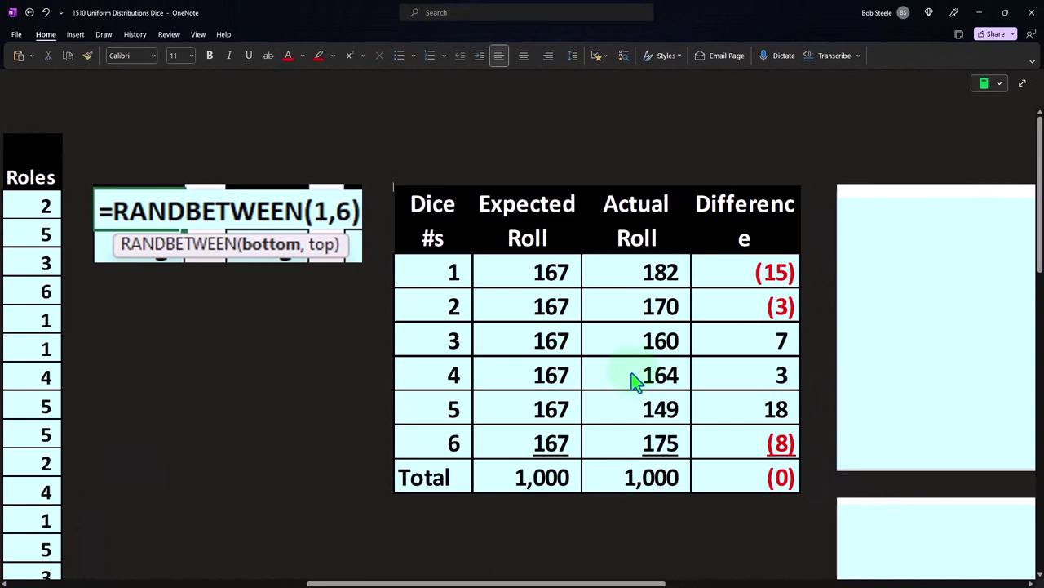
click(635, 379)
drag(384, 333, 582, 345)
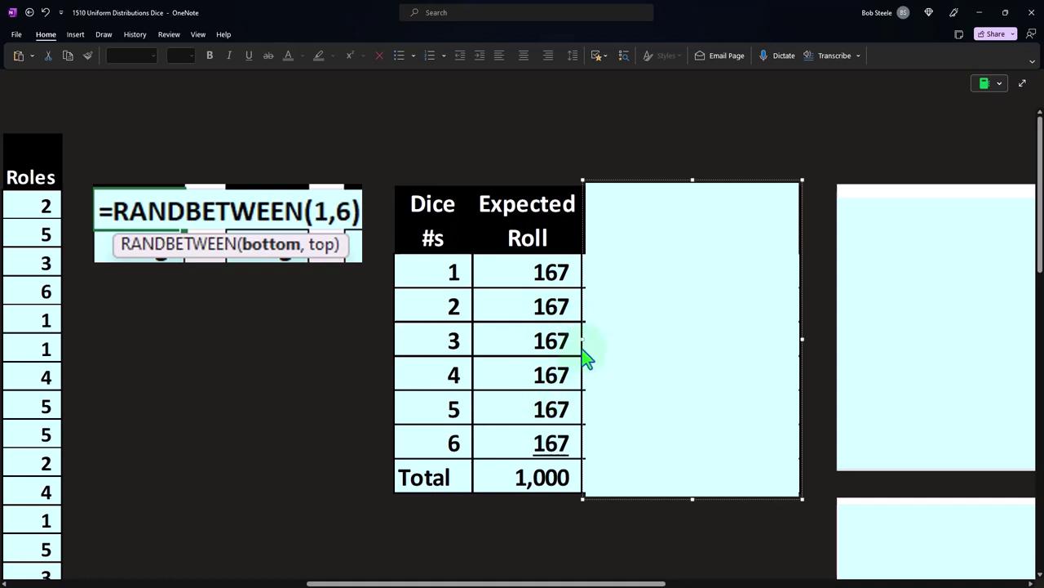
drag(581, 343, 692, 342)
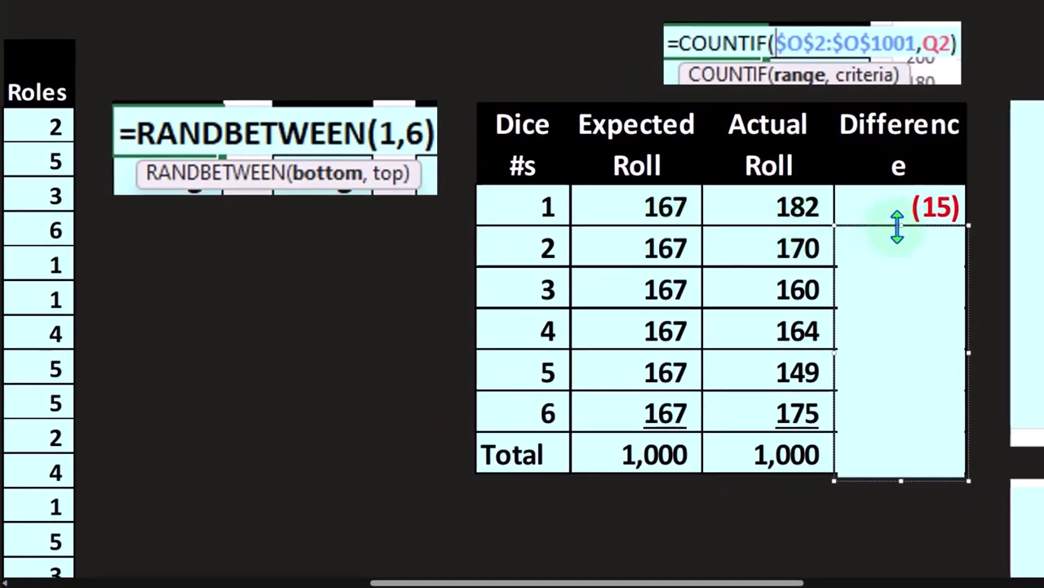
Reveal the Difference column row by row by shrinking its blank cover, and delete the cover.
drag(895, 226, 908, 339)
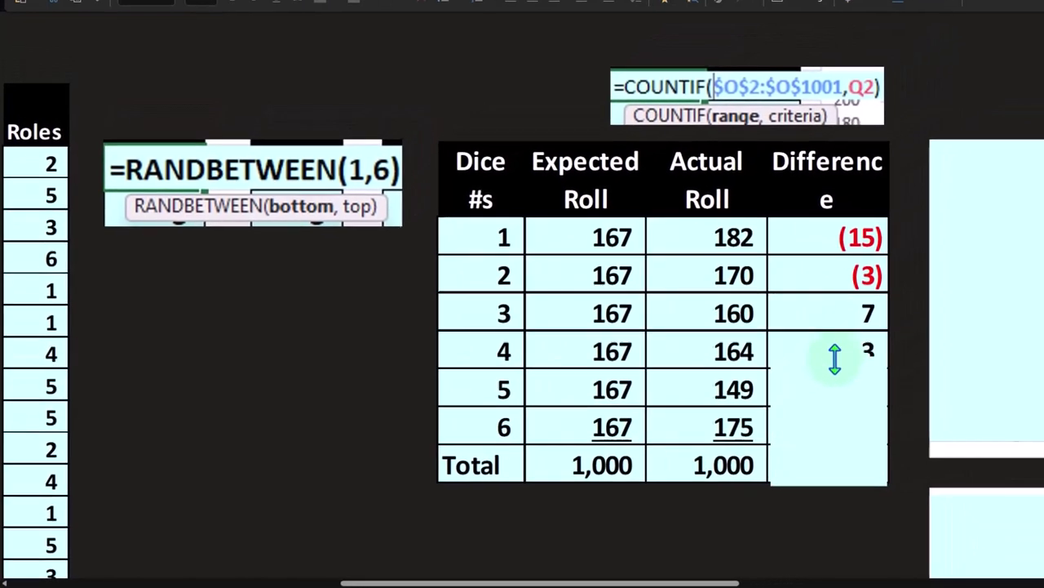
drag(835, 359, 808, 447)
key(Delete)
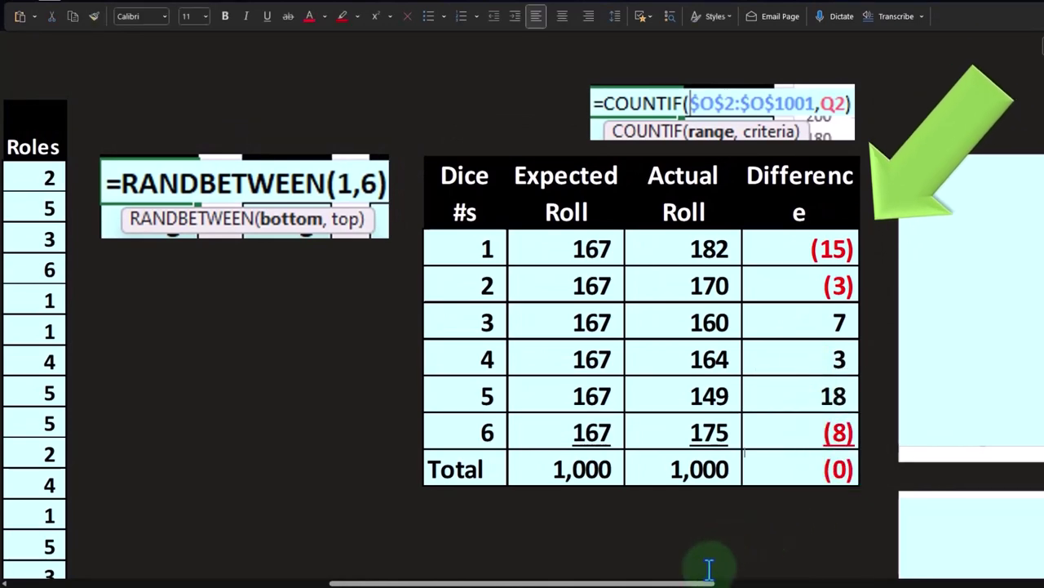
Remove the blank covers from the Actual Roll bar chart and the histogram below it, and compare the two charts.
drag(703, 583, 857, 584)
click(707, 275)
key(Delete)
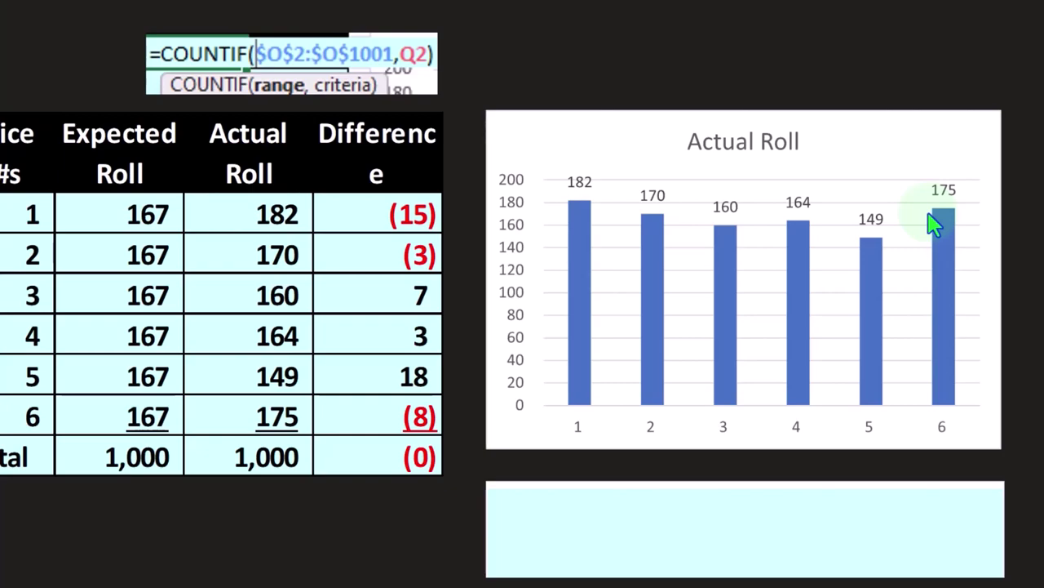
scroll(930, 221, down, 3)
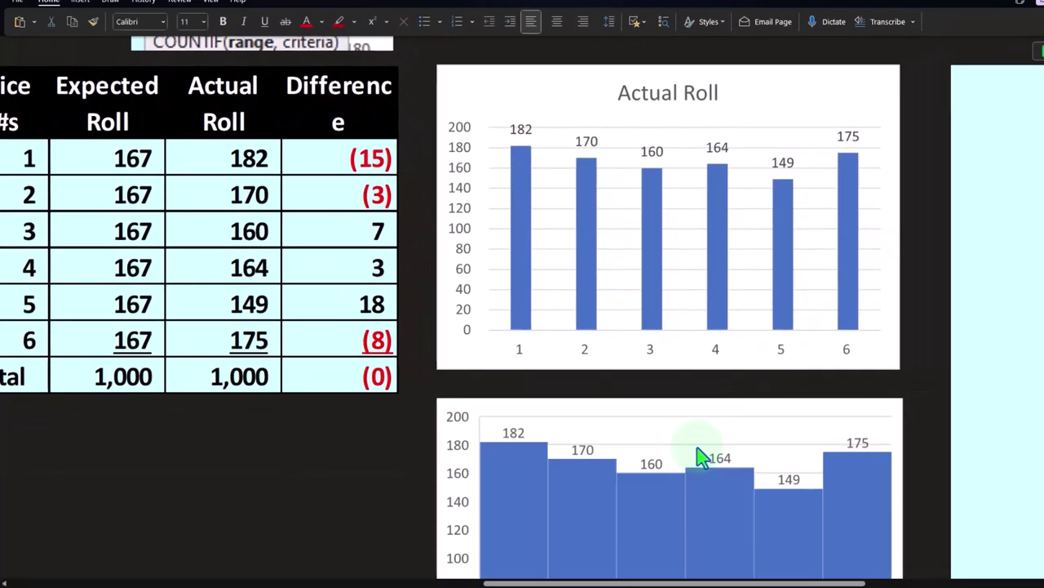
scroll(700, 454, down, 3)
scroll(700, 454, up, 3)
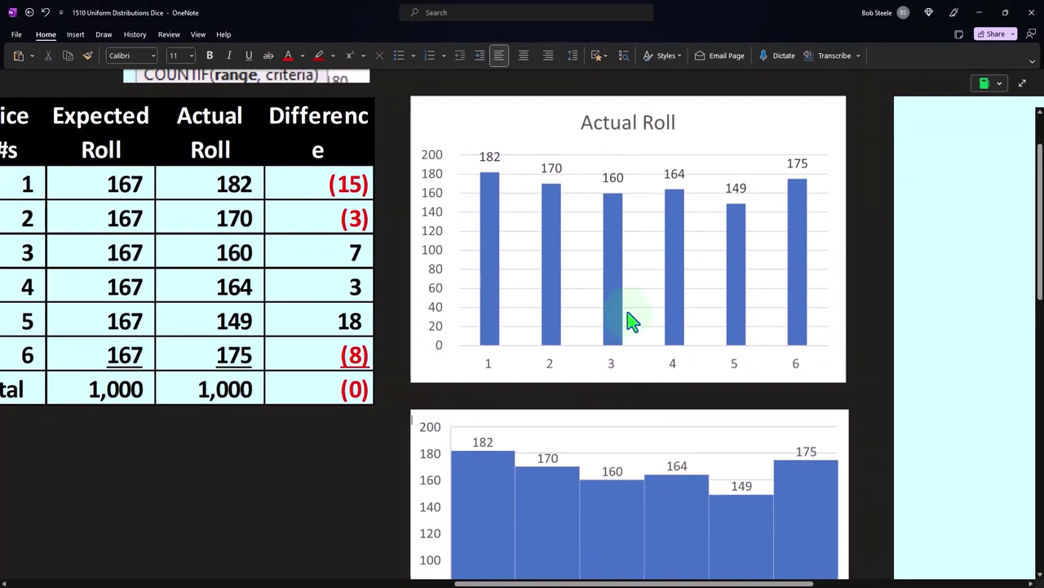
scroll(625, 319, down, 3)
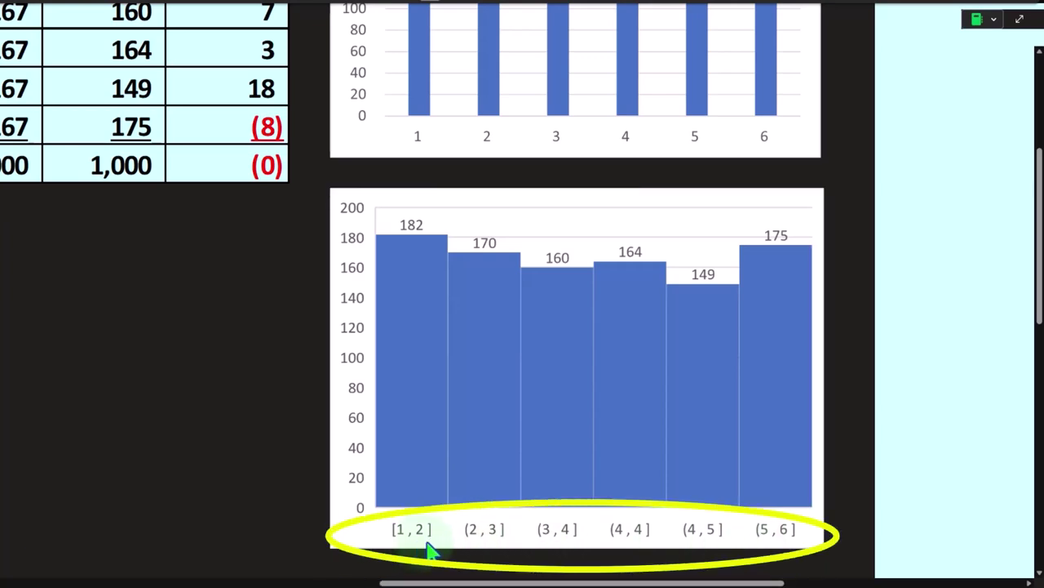
scroll(543, 523, up, 3)
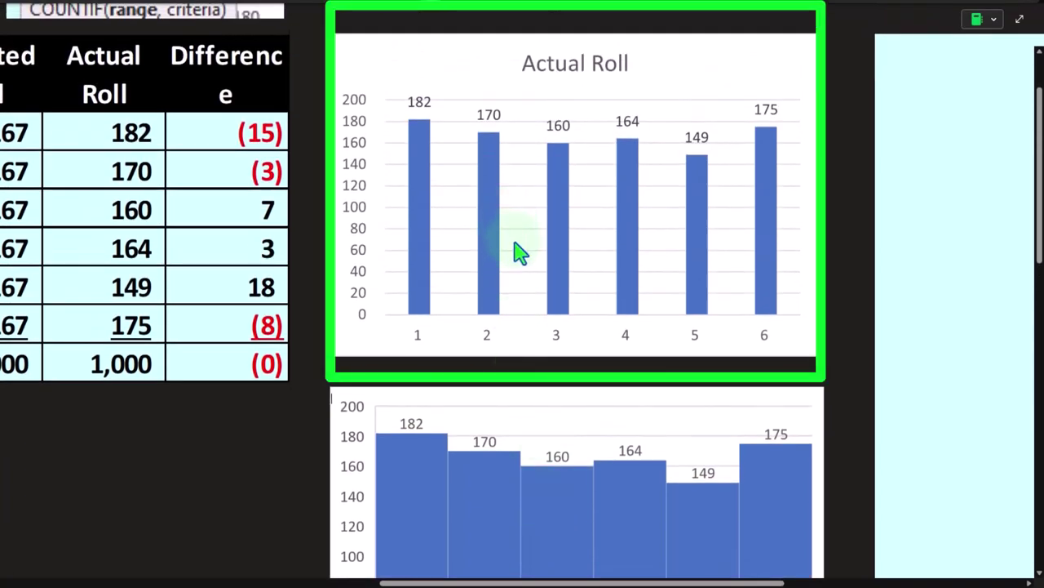
scroll(517, 252, down, 2)
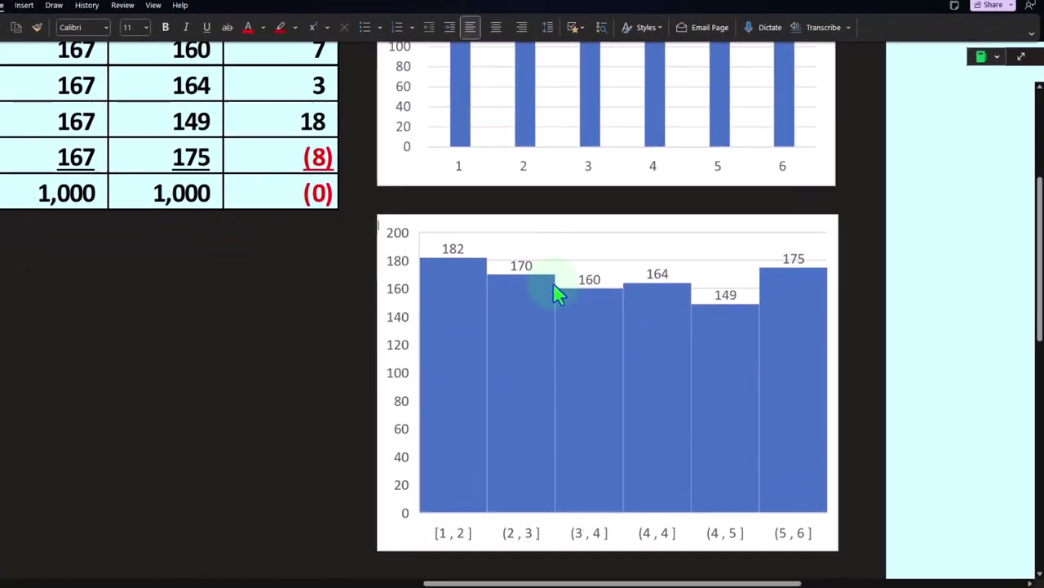
Remove the blank cover from the Rolls 1 to Rolls 4 table beside the Actual Roll charts.
drag(567, 582, 792, 583)
scroll(583, 338, up, 3)
click(365, 261)
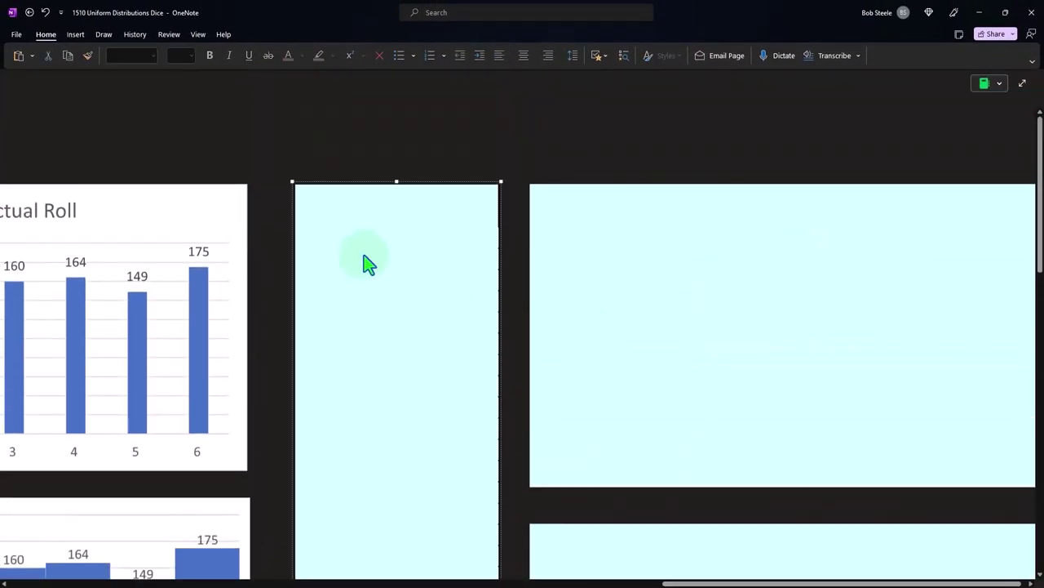
key(ctrl+v)
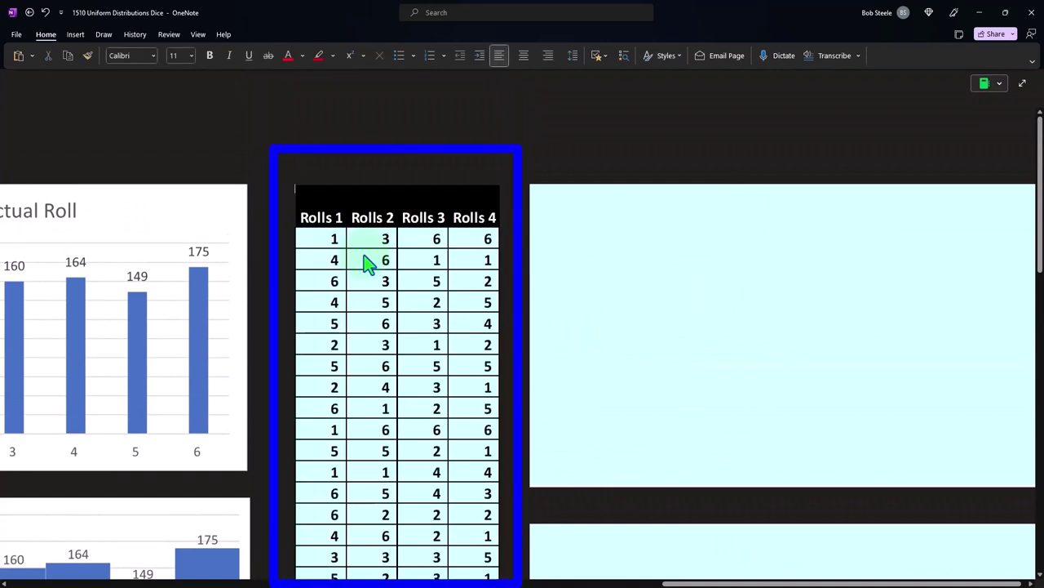
drag(679, 583, 665, 583)
scroll(393, 444, left, 3)
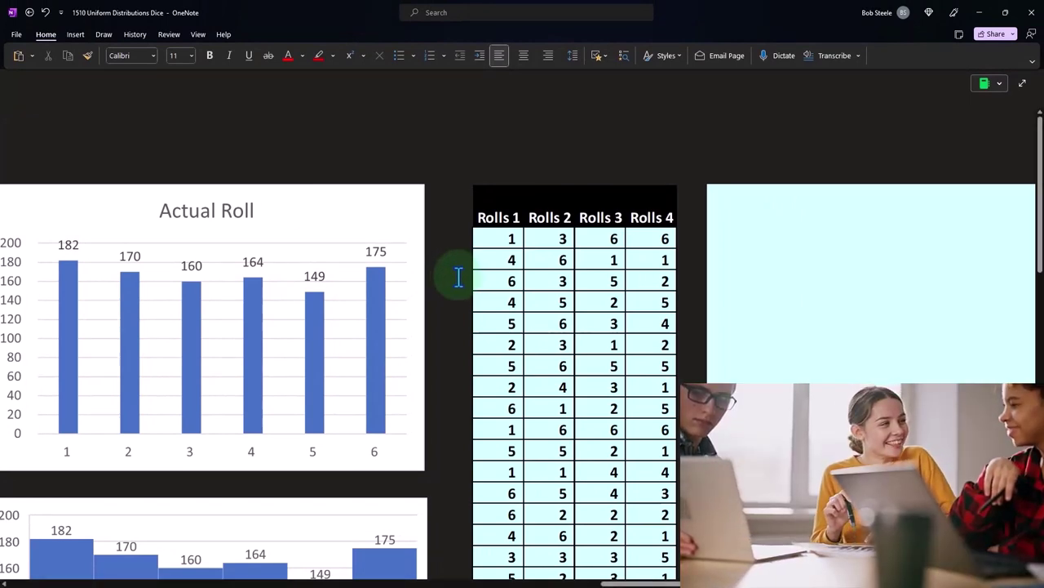
Remove the blank covers from the Roll 1 and Roll 2 histograms beside the rolls table and compare their bars.
click(458, 278)
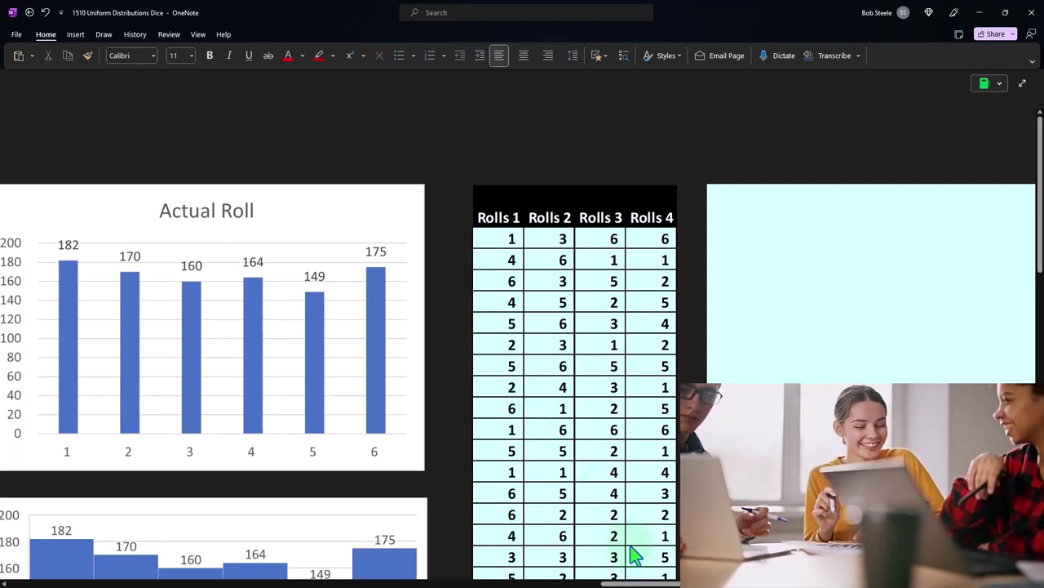
drag(639, 582, 674, 583)
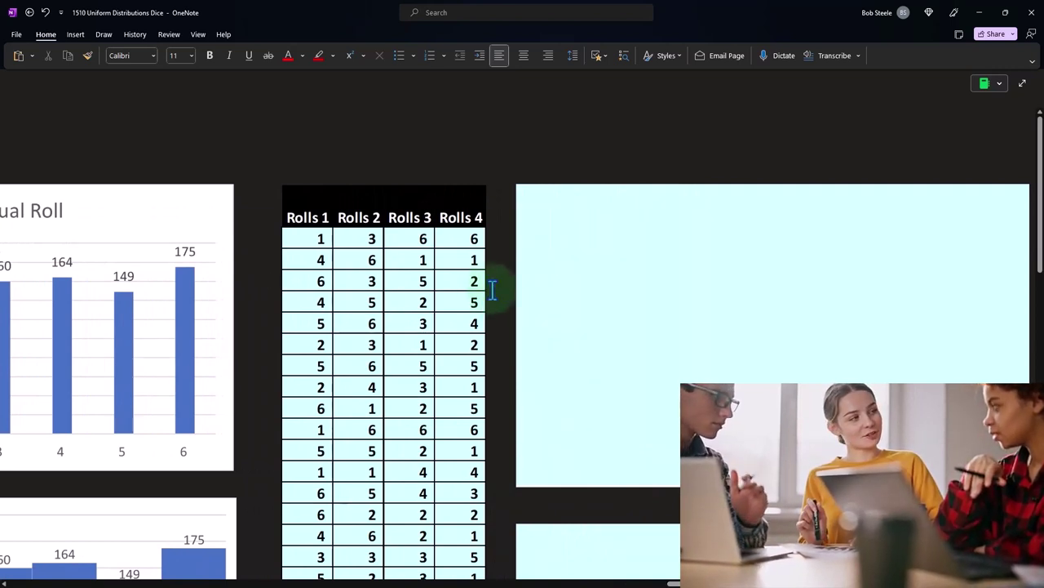
click(629, 238)
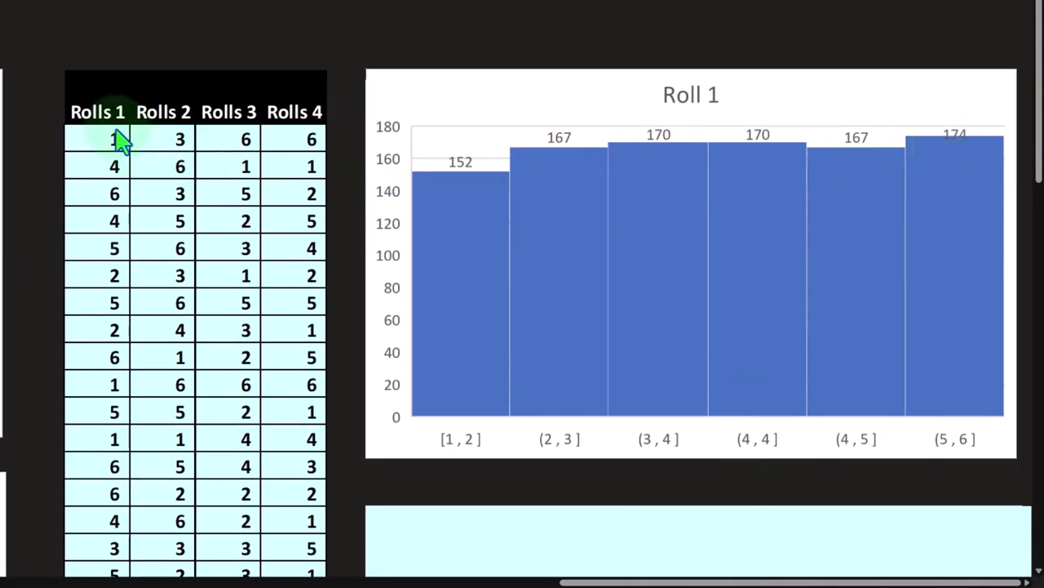
scroll(117, 140, down, 2)
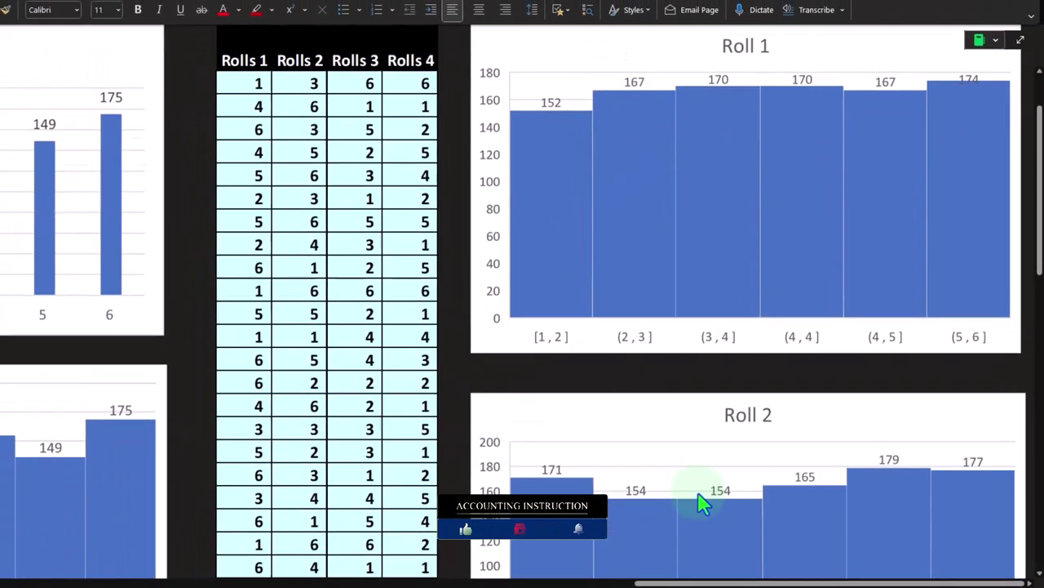
scroll(702, 490, down, 3)
scroll(714, 416, up, 5)
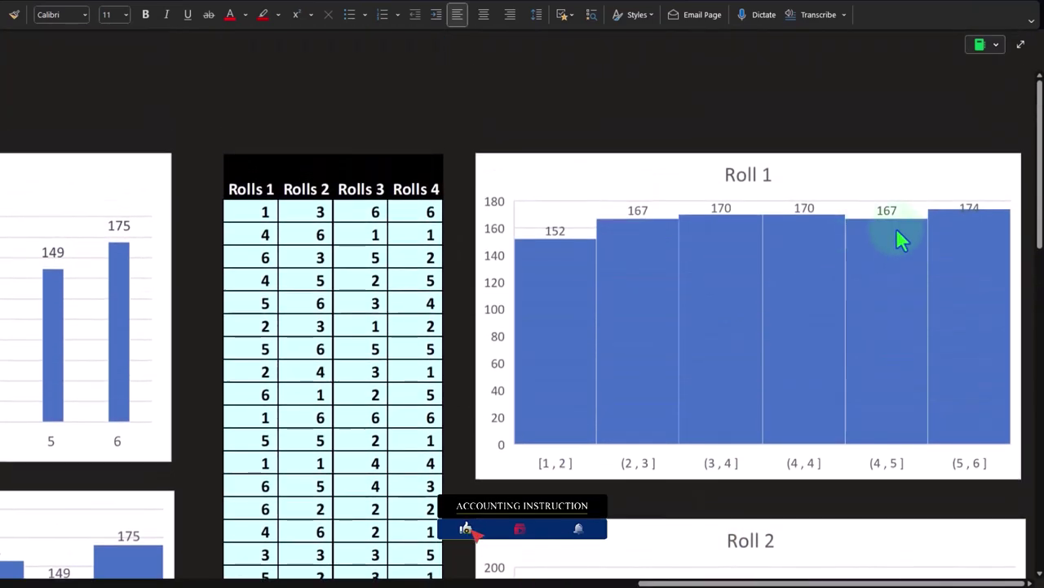
scroll(934, 222, down, 3)
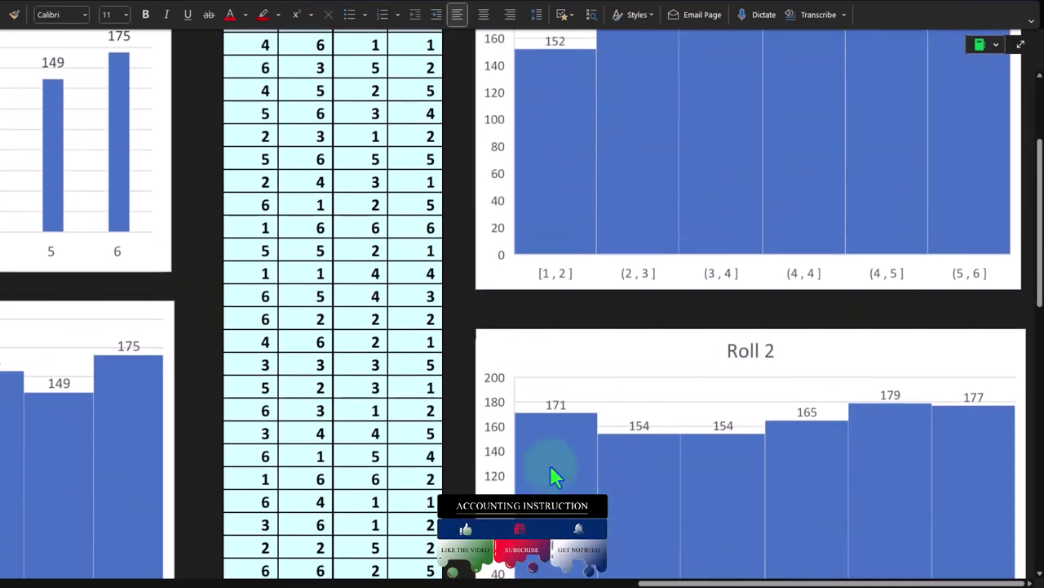
Uncover the Dice Rolls 3 and Rolls 4 histograms farther down the page and look over their bars.
scroll(645, 459, down, 5)
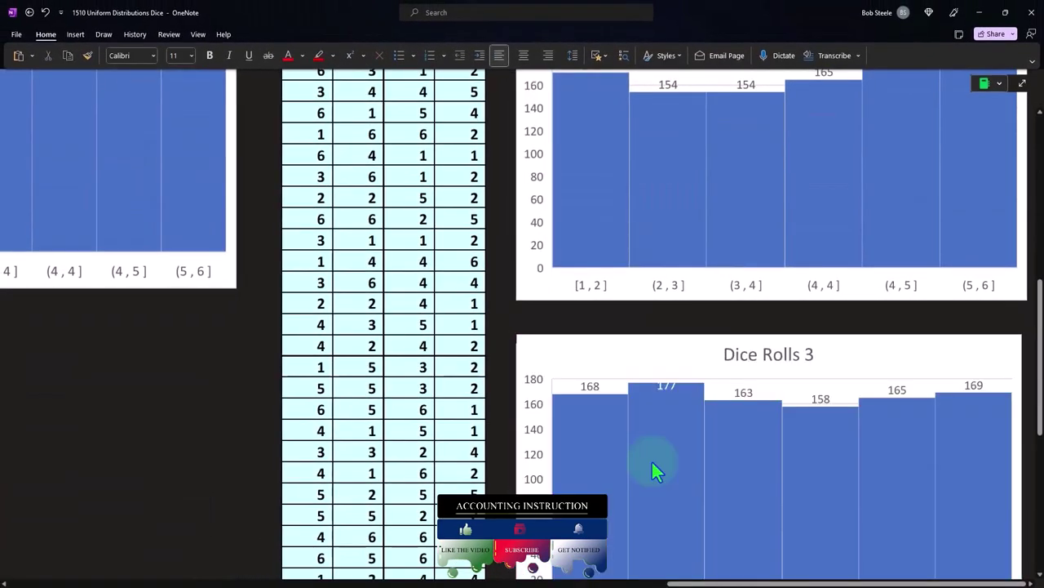
scroll(651, 459, down, 3)
scroll(654, 438, down, 4)
click(652, 436)
scroll(654, 441, down, 2)
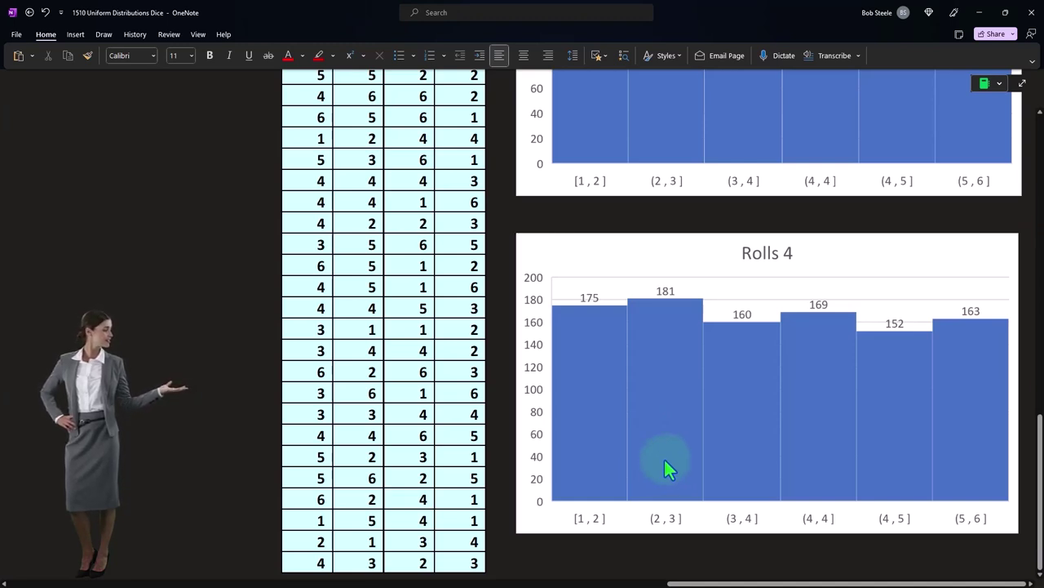
Calculate 1 divided by 6 in the calculator and close the calculator.
drag(638, 296, 236, 188)
click(233, 241)
key(6)
key(Return)
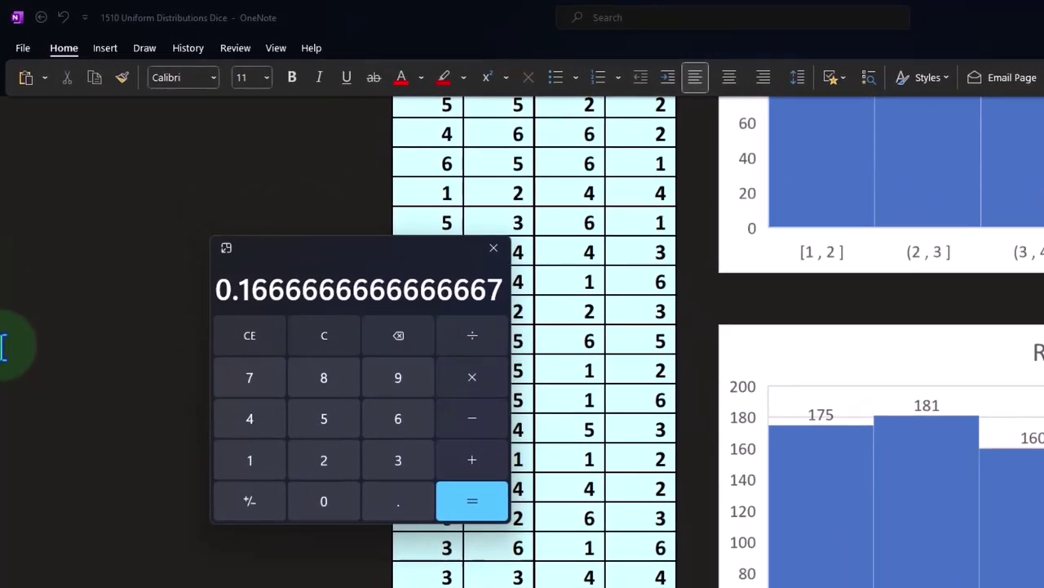
click(494, 248)
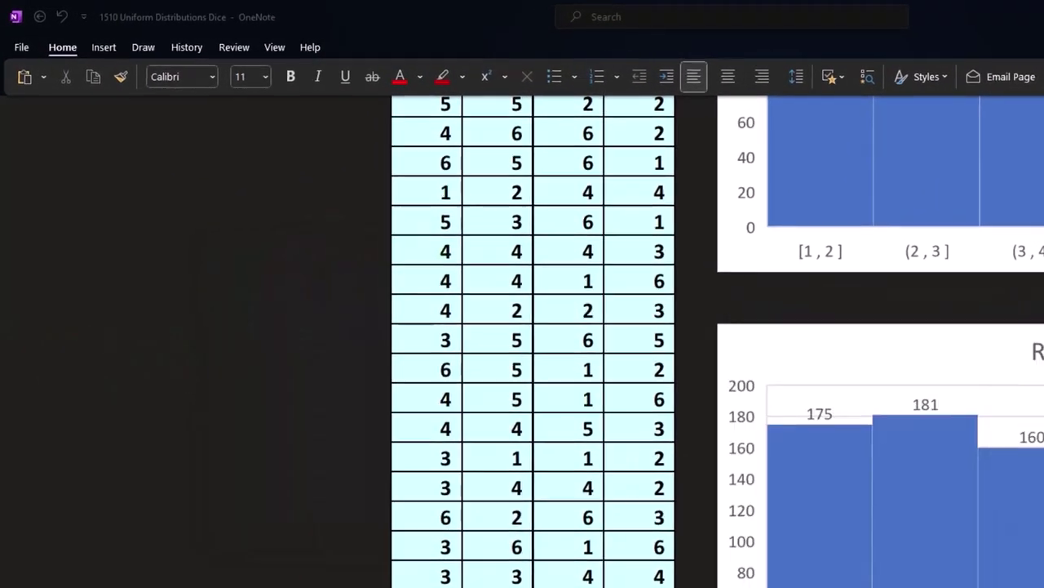